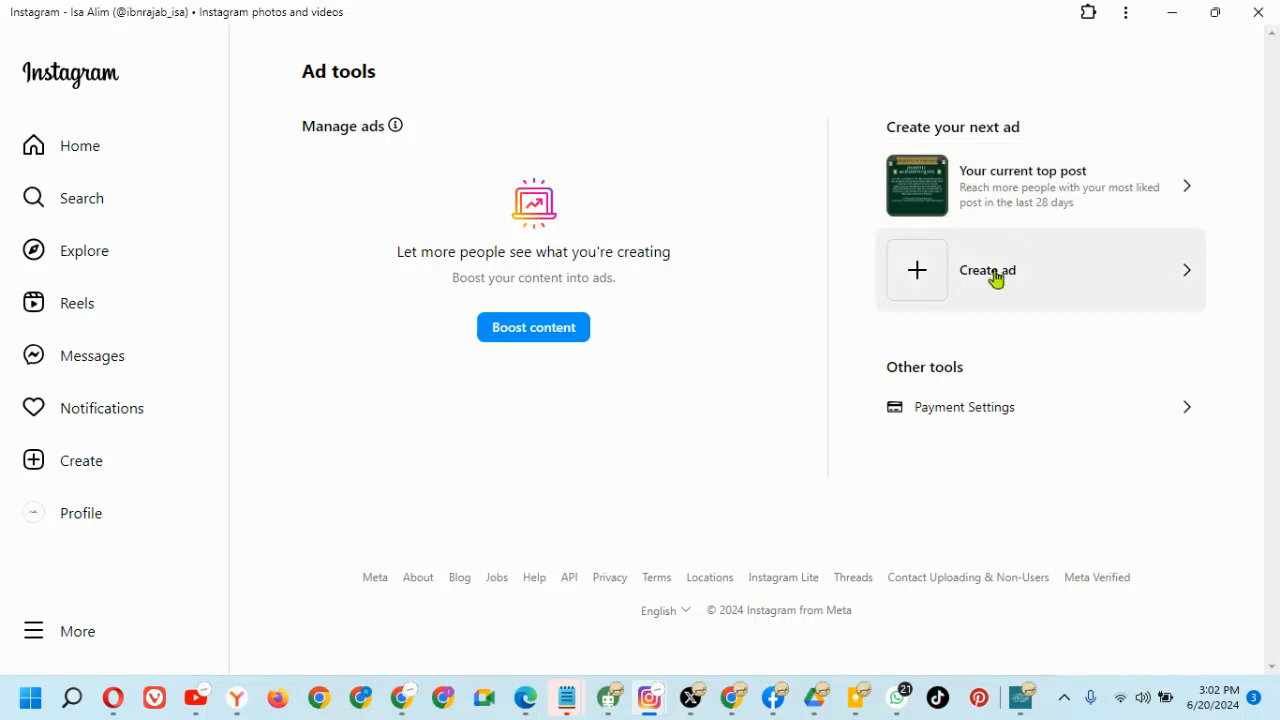
- Start a new ad from uploaded media and select the BLOG (1) image from the computer
{"action": "left_click", "coordinate": [994, 276]}
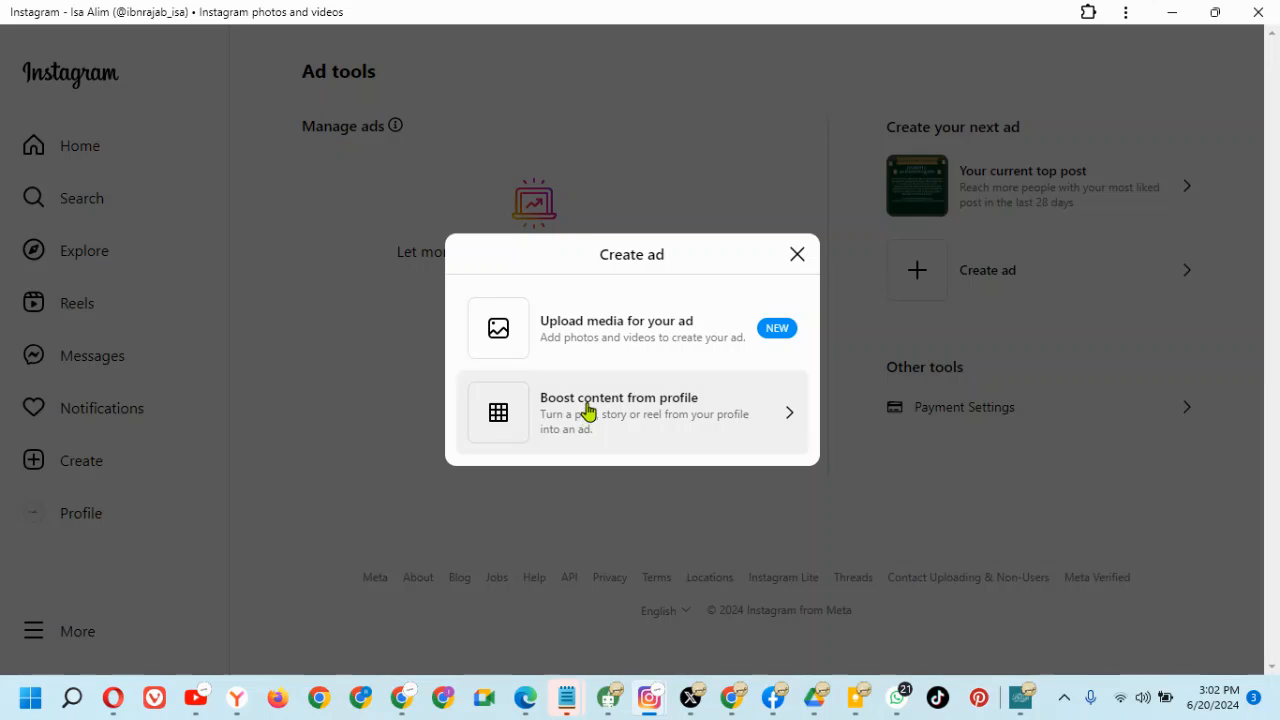
{"action": "left_click", "coordinate": [592, 342]}
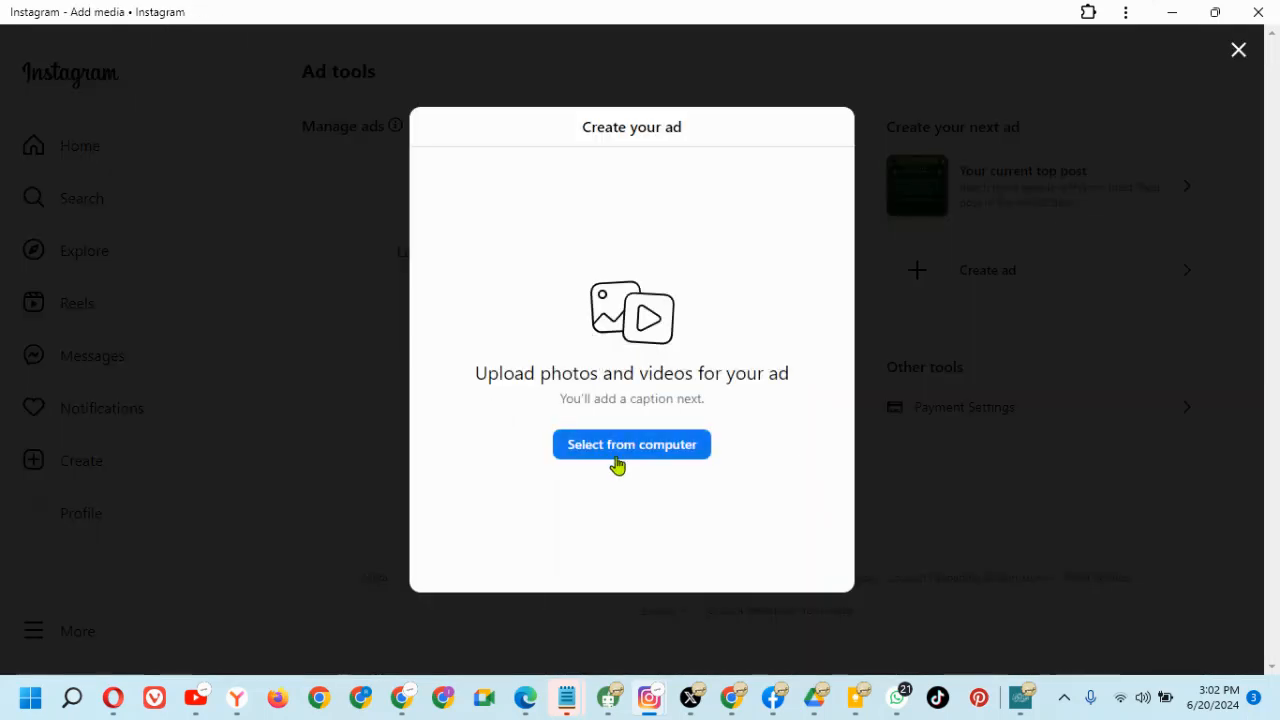
{"action": "left_click", "coordinate": [615, 458]}
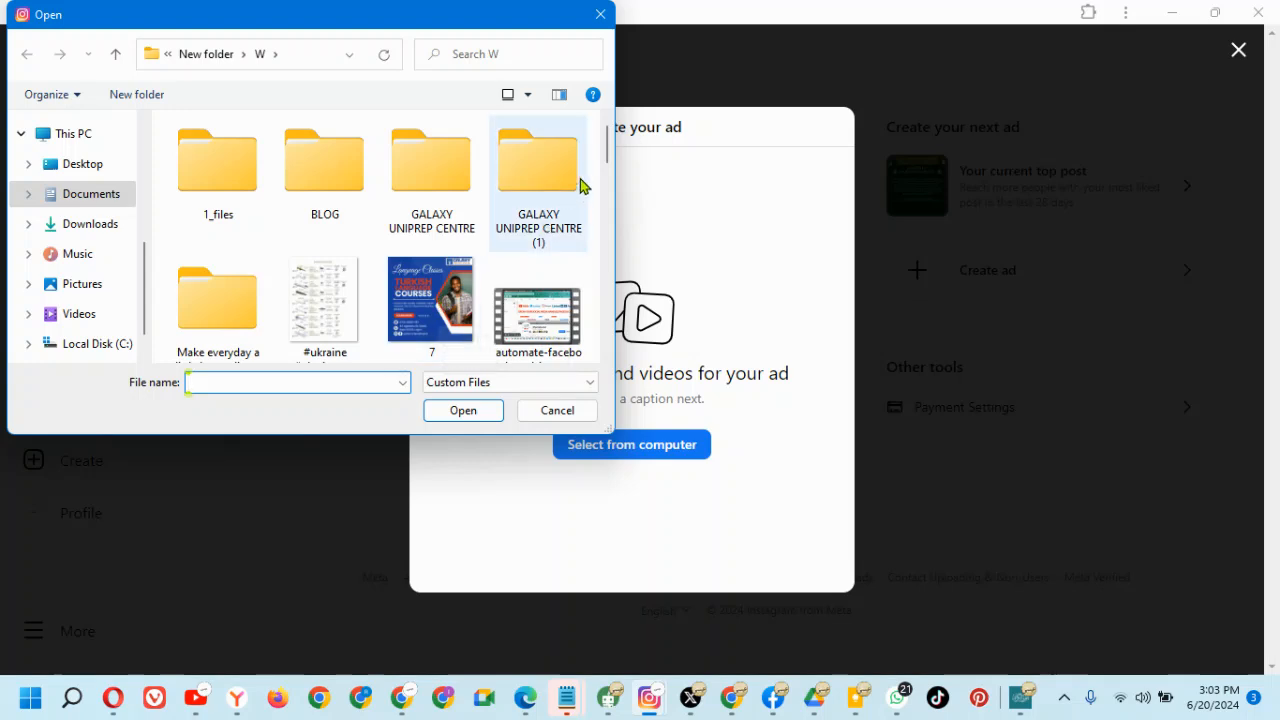
{"action": "left_click_drag", "start_coordinate": [609, 144], "coordinate": [608, 192]}
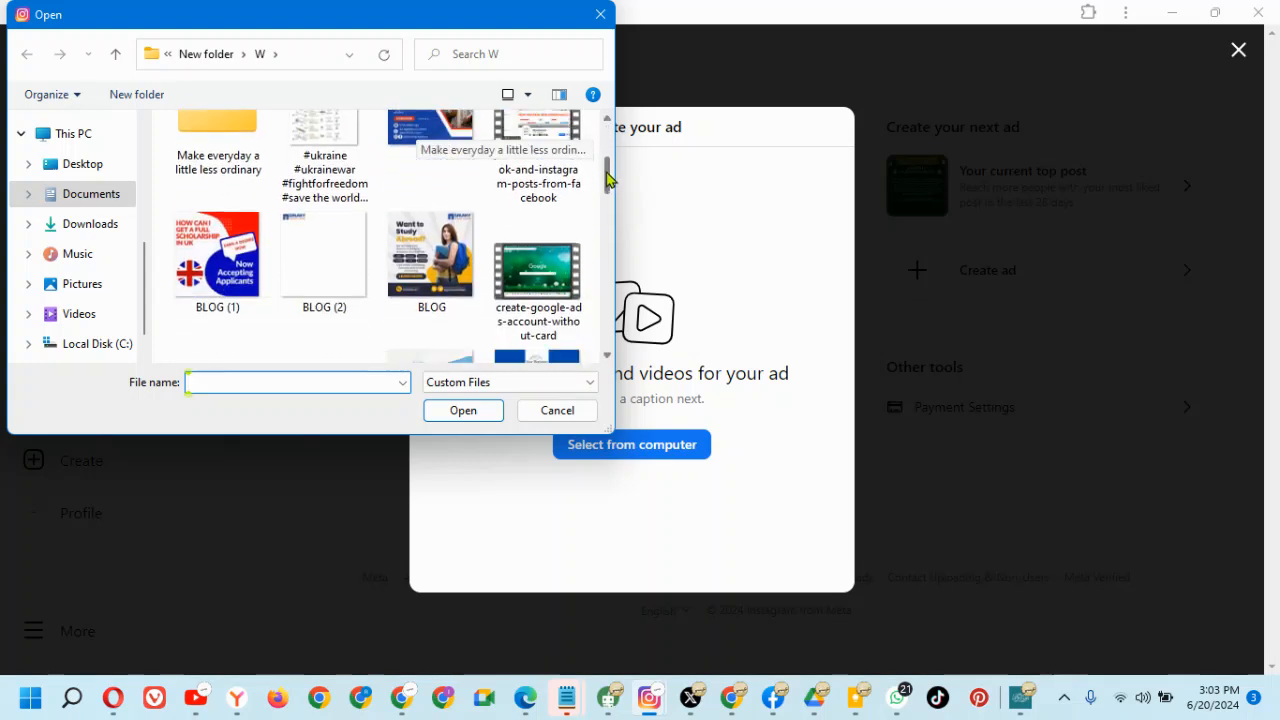
{"action": "left_click", "coordinate": [252, 256]}
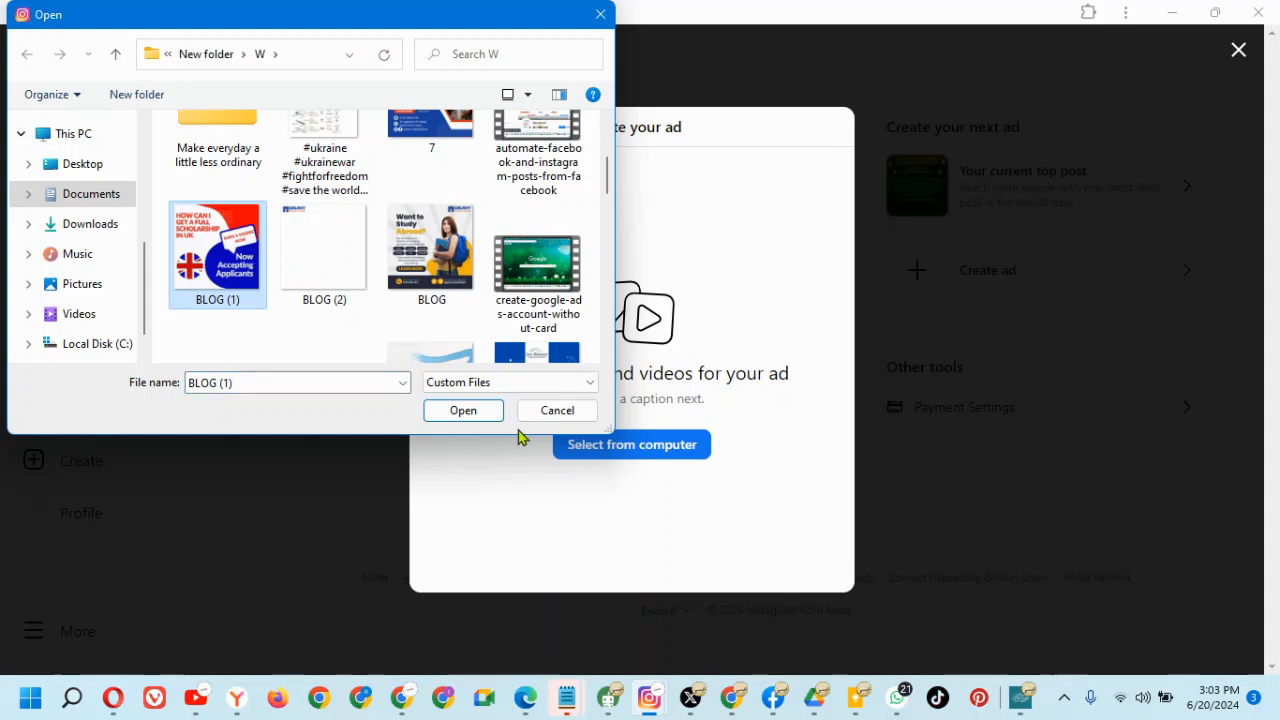
{"action": "left_click", "coordinate": [487, 413]}
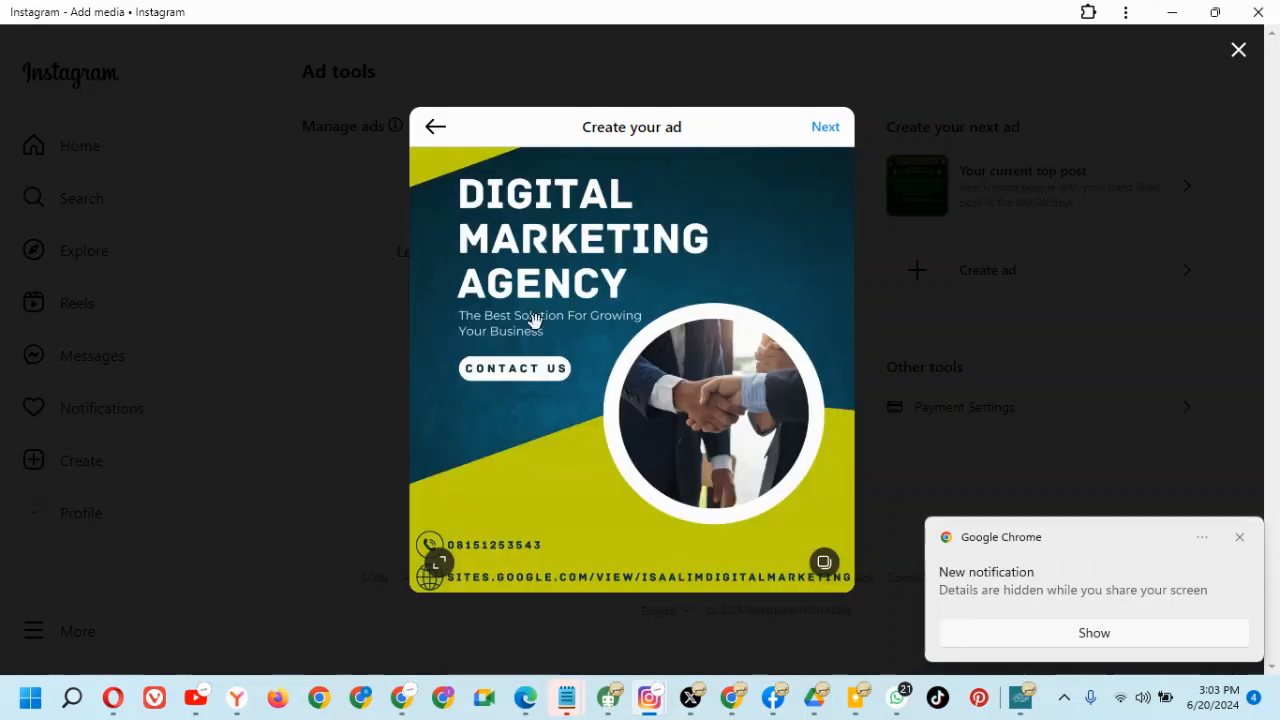
- Caption the uploaded ad "REGISTER NOW" and try to continue to the ad setup
{"action": "left_click", "coordinate": [826, 136]}
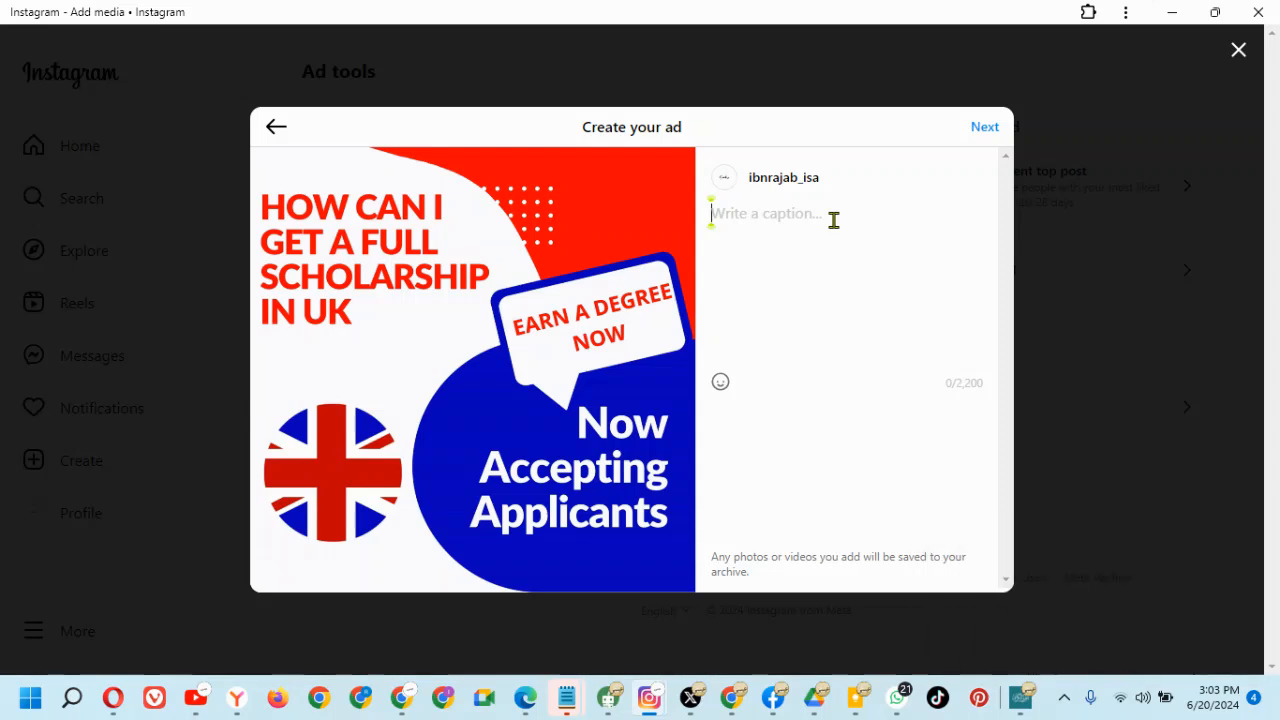
{"action": "type", "text": "REGISTER NOW"}
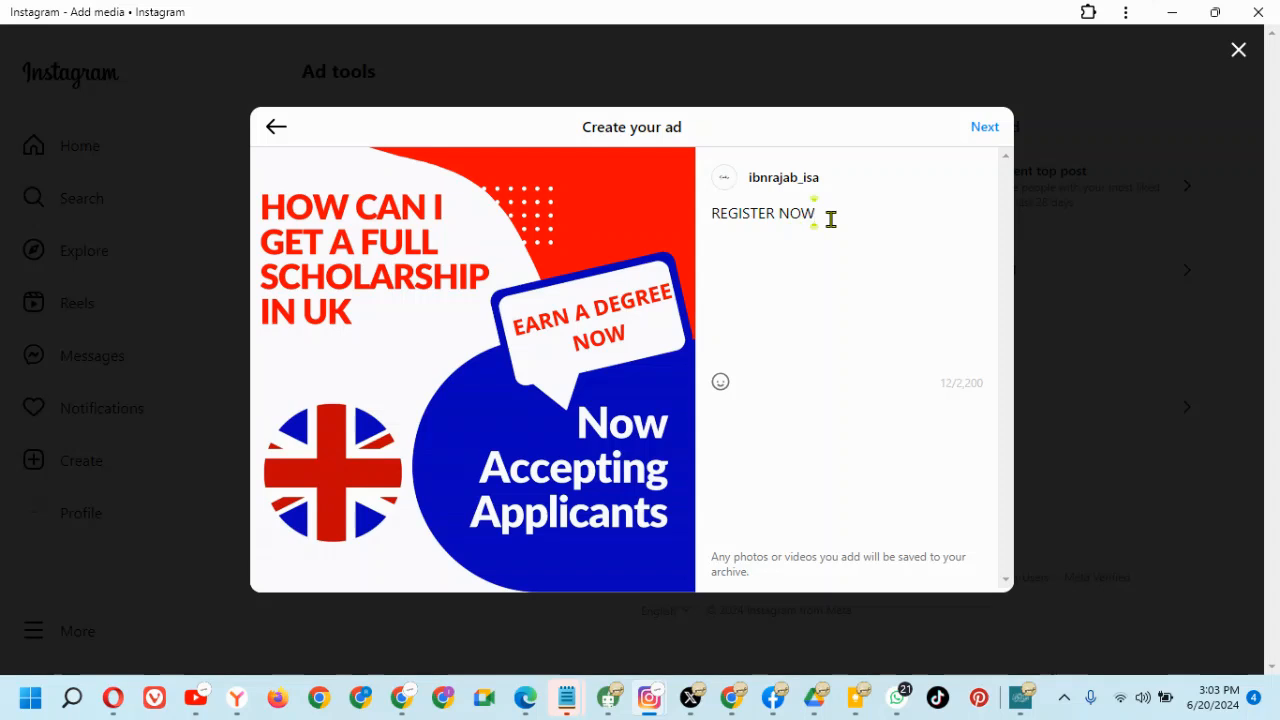
{"action": "left_click", "coordinate": [991, 137]}
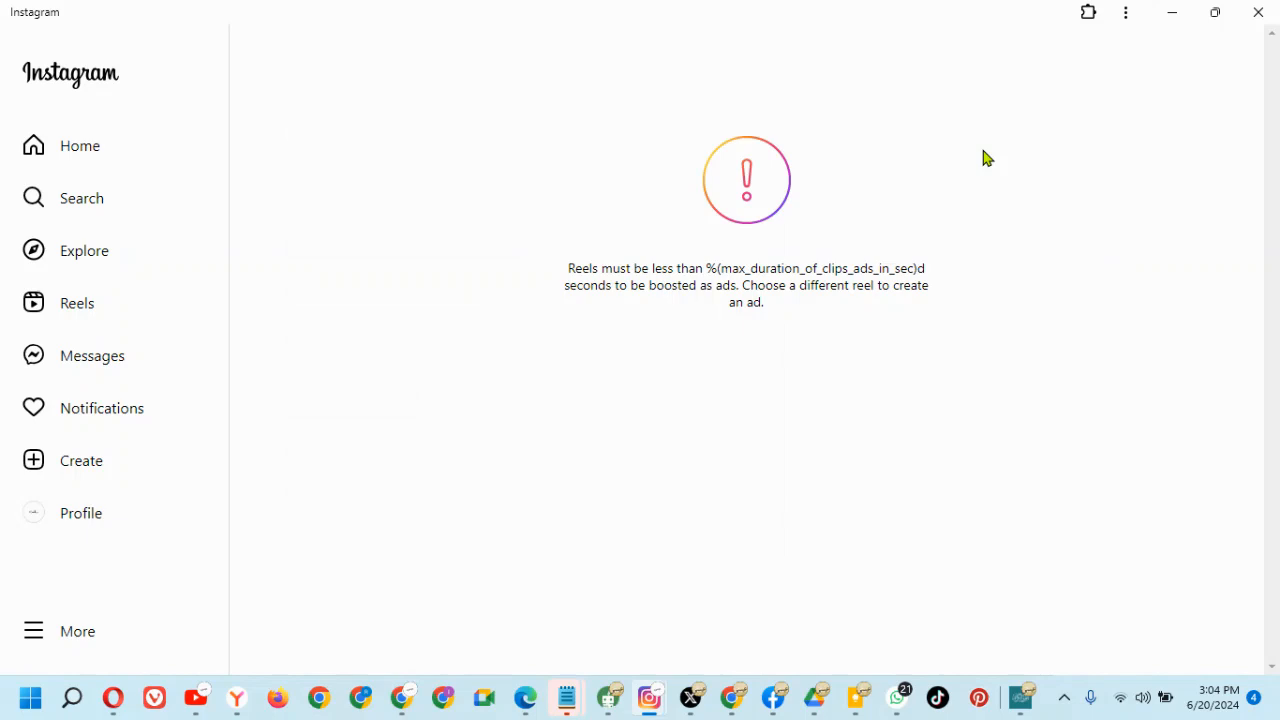
- Return to the ad tools page through the account's profile
{"action": "left_click", "coordinate": [89, 521]}
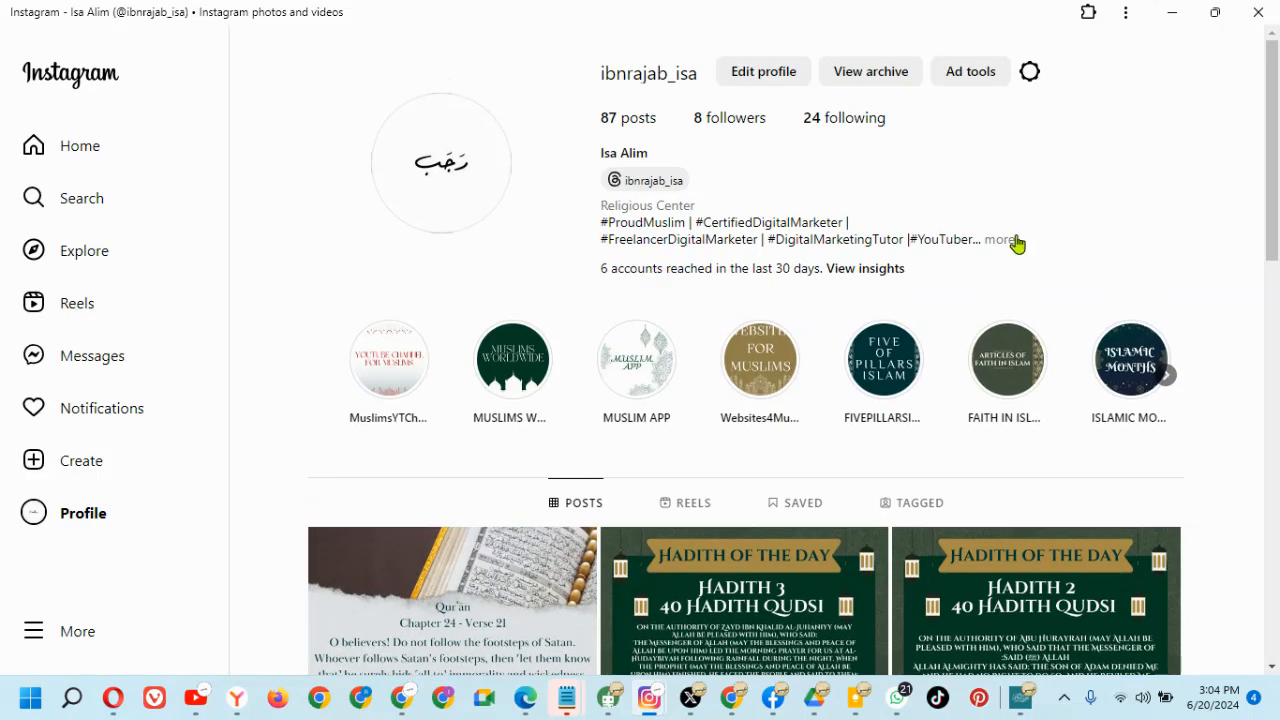
{"action": "left_click", "coordinate": [975, 74]}
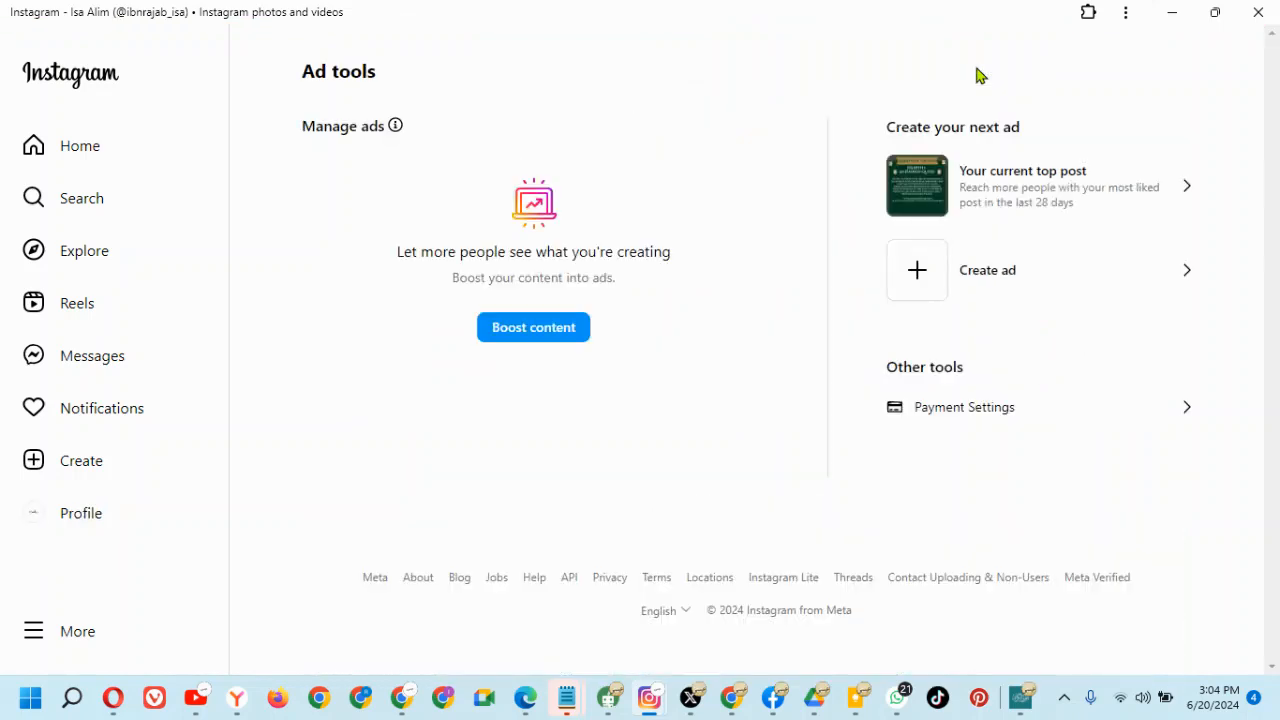
{"action": "left_click", "coordinate": [1022, 270]}
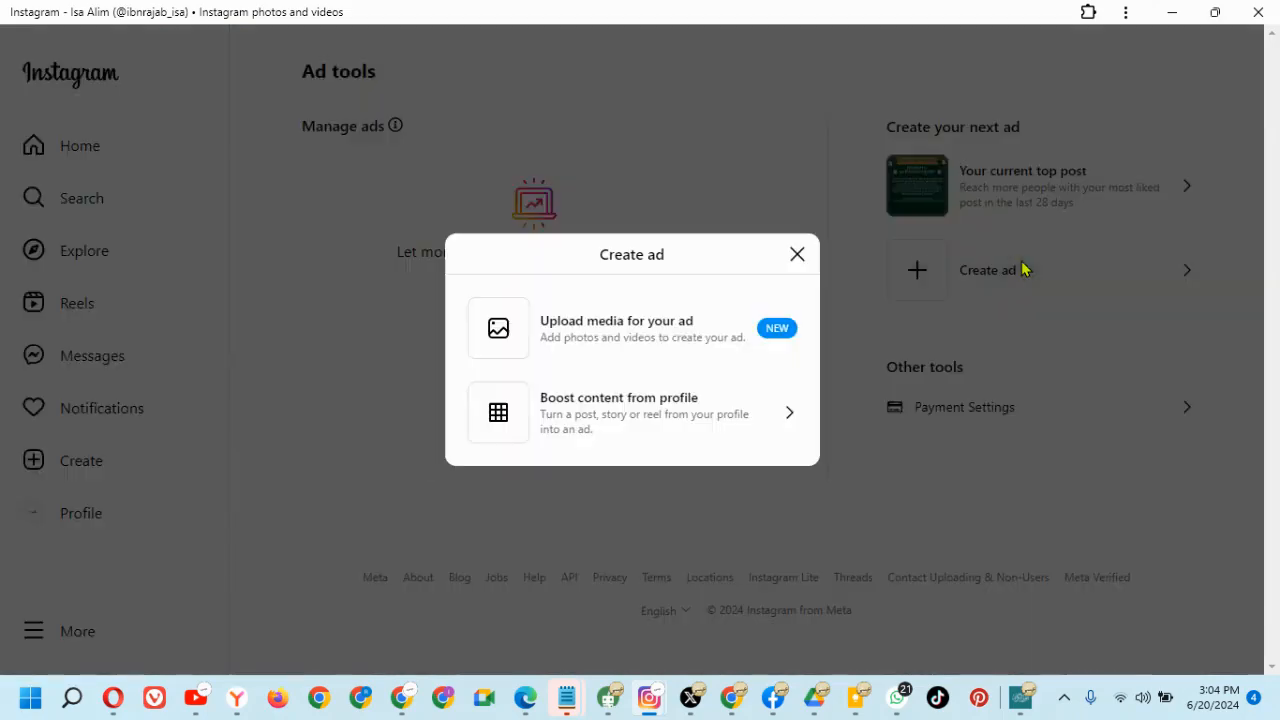
{"action": "left_click", "coordinate": [666, 340]}
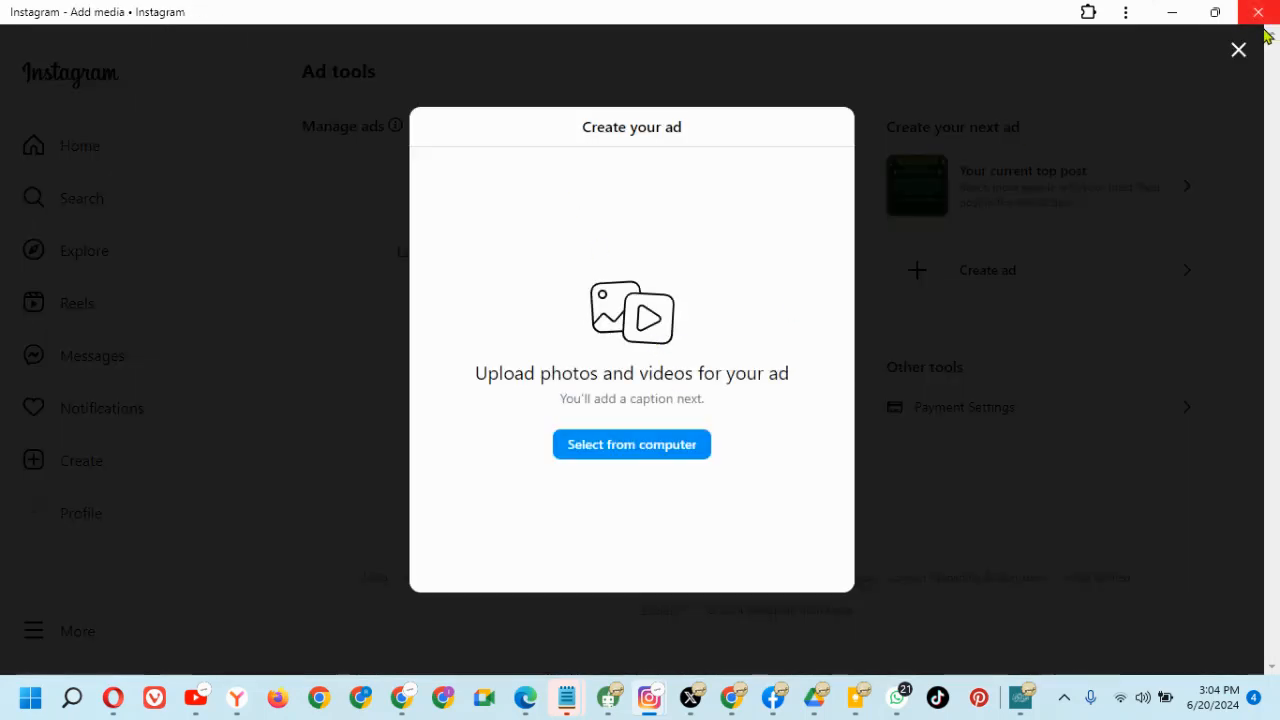
{"action": "left_click", "coordinate": [1240, 50]}
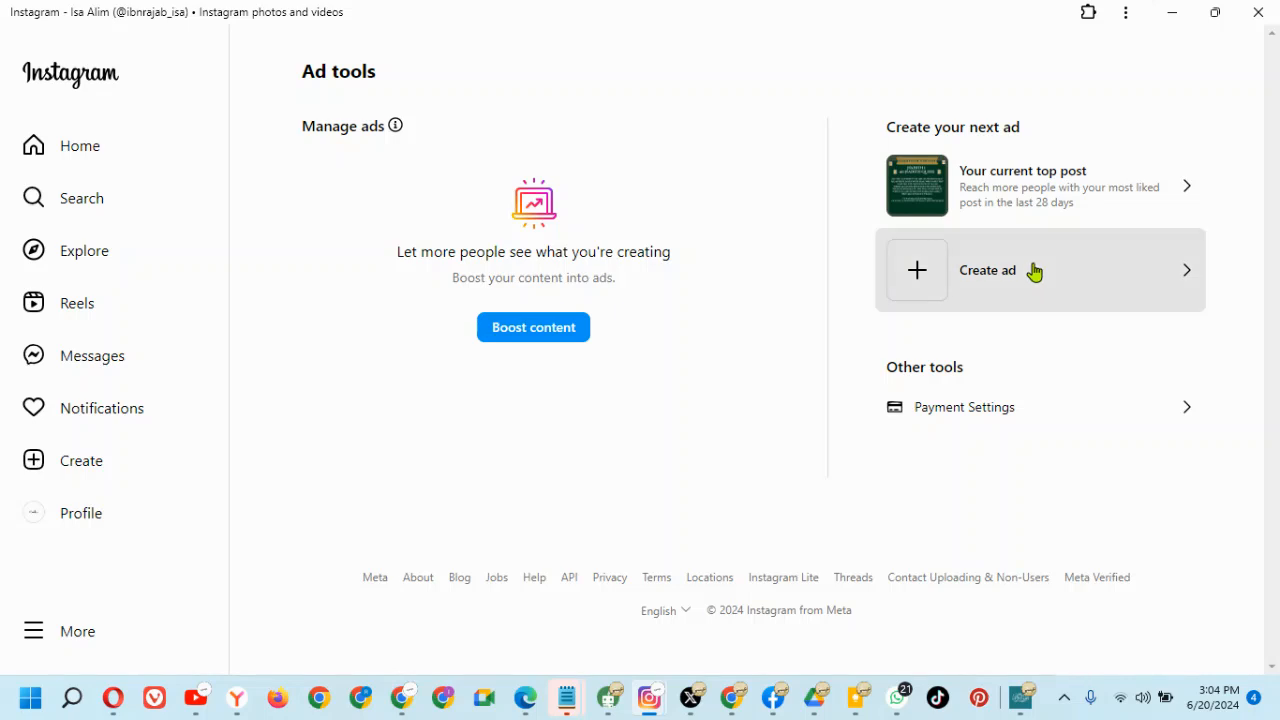
- Start a new ad from uploaded media and select the "Every accomplishment starts with the decision to try." image from the computer
{"action": "left_click", "coordinate": [1036, 268]}
{"action": "left_click", "coordinate": [612, 343]}
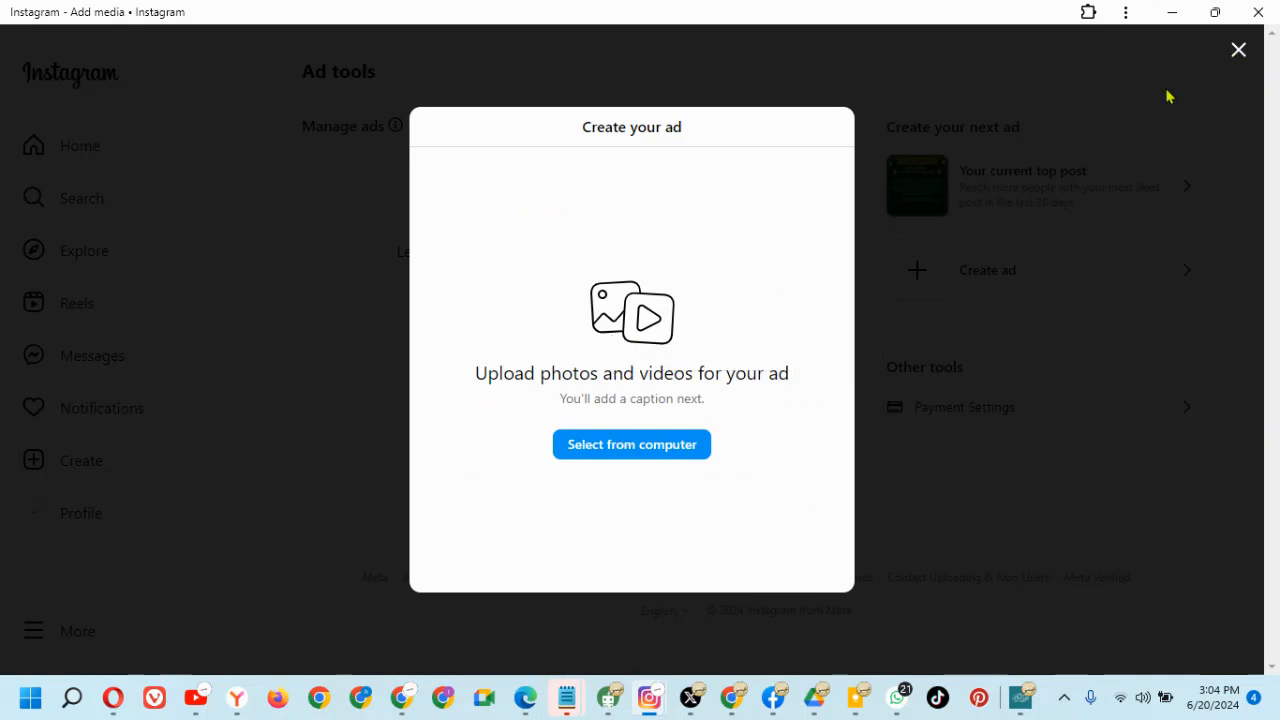
{"action": "left_click", "coordinate": [663, 449]}
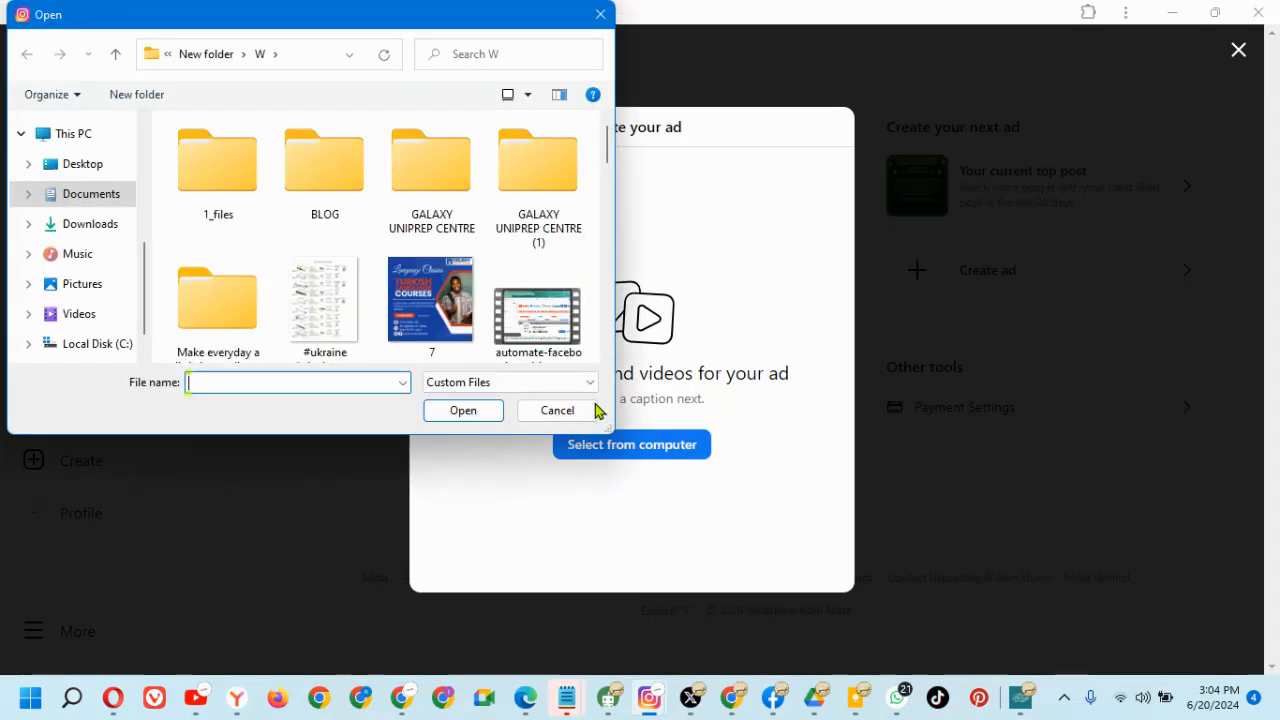
{"action": "left_click_drag", "start_coordinate": [606, 139], "coordinate": [608, 167]}
{"action": "left_click", "coordinate": [433, 176]}
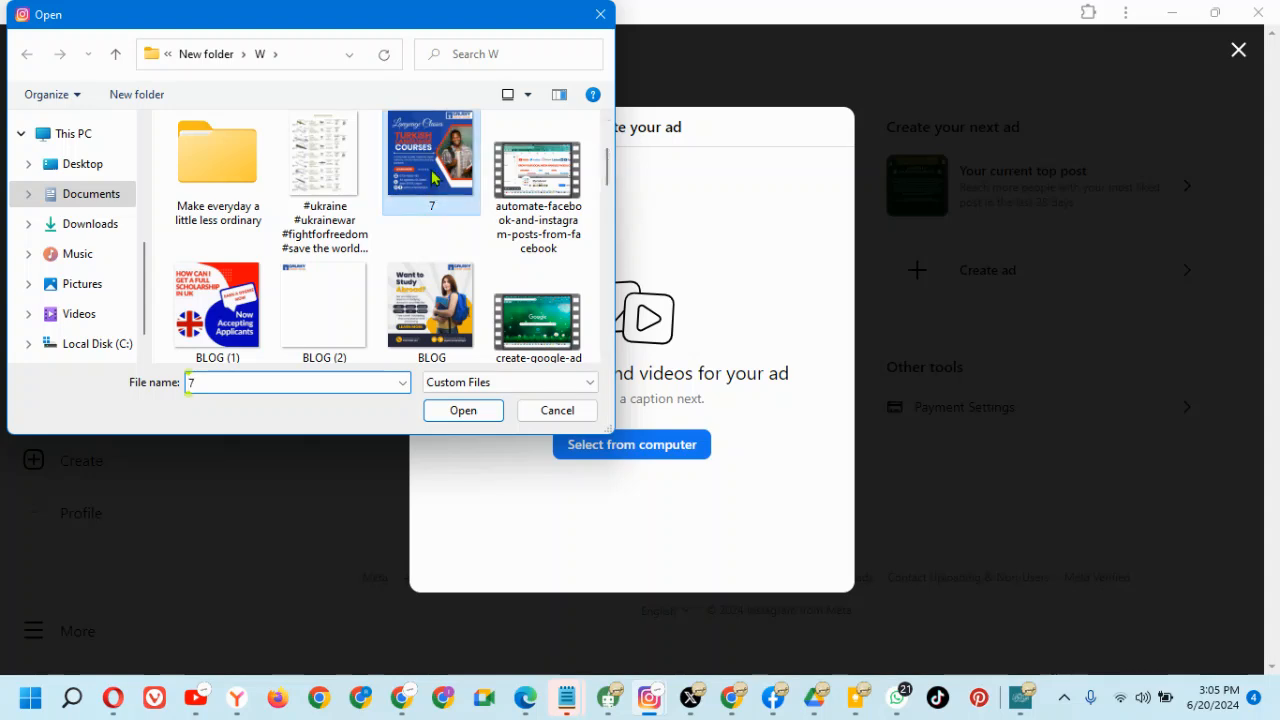
{"action": "left_click_drag", "start_coordinate": [432, 170], "coordinate": [597, 194]}
{"action": "scroll", "coordinate": [597, 200], "scroll_direction": "down", "scroll_amount": 3}
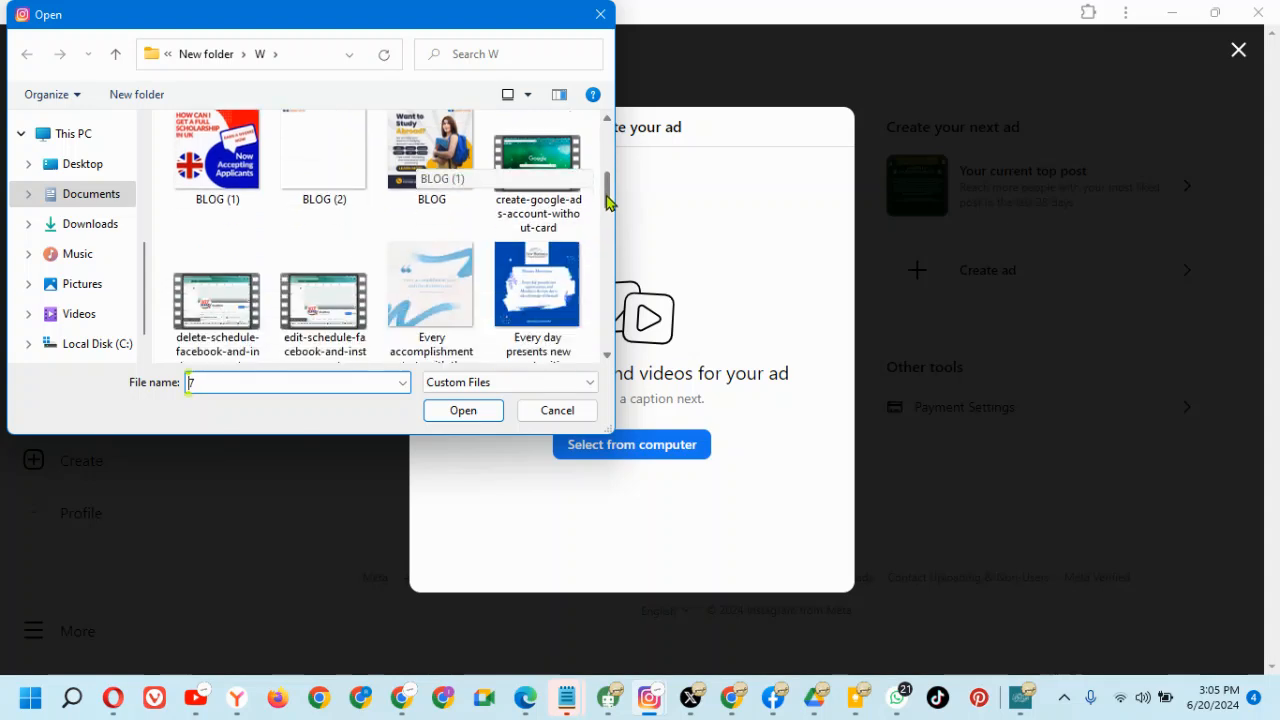
{"action": "left_click", "coordinate": [440, 215]}
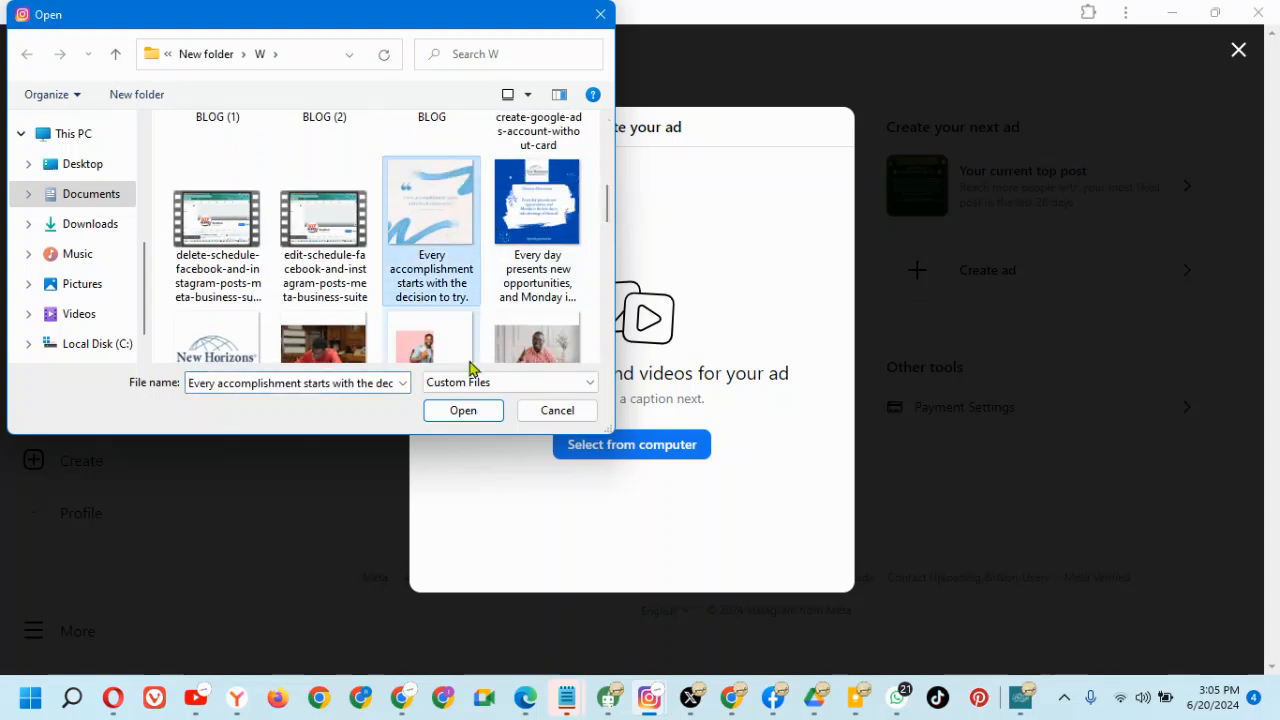
{"action": "left_click", "coordinate": [463, 411]}
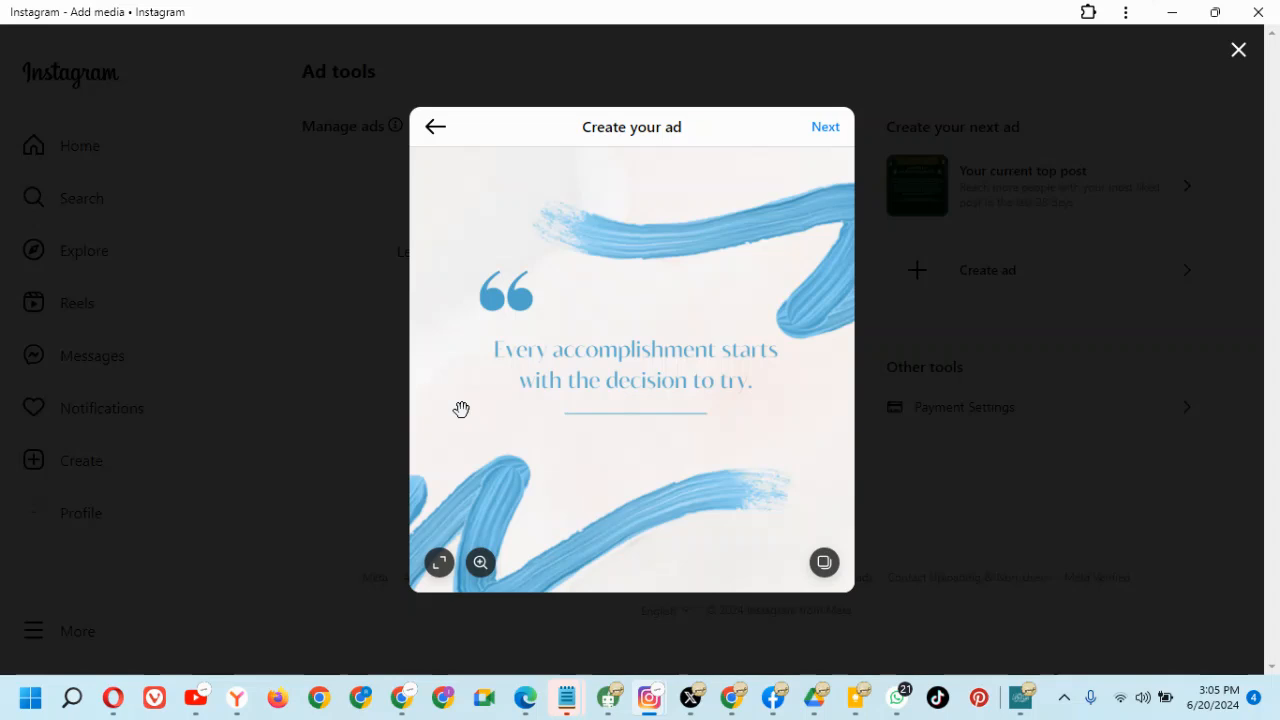
- Caption the ad "EVERY ACCOMPLISHMENT STARTS WITH THE DECISION TO TRY." and continue to the ad setup
{"action": "left_click", "coordinate": [828, 130]}
{"action": "left_click", "coordinate": [799, 220]}
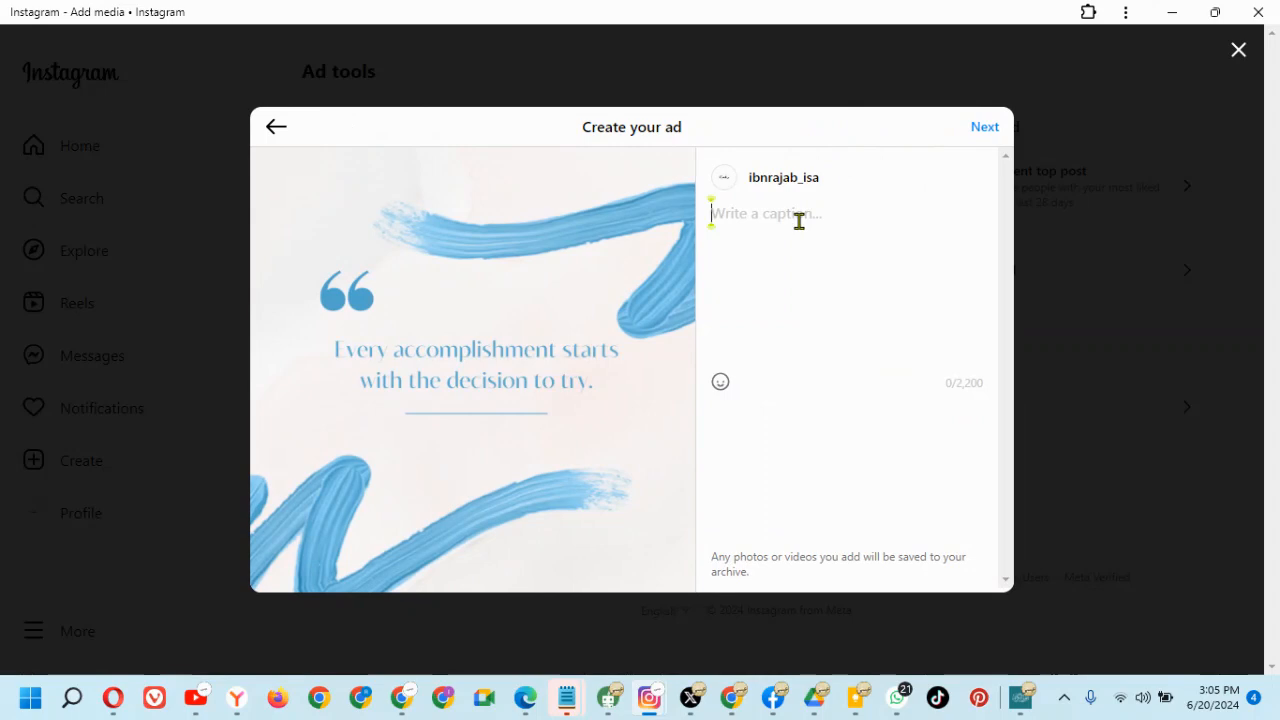
{"action": "type", "text": "EVERY "}
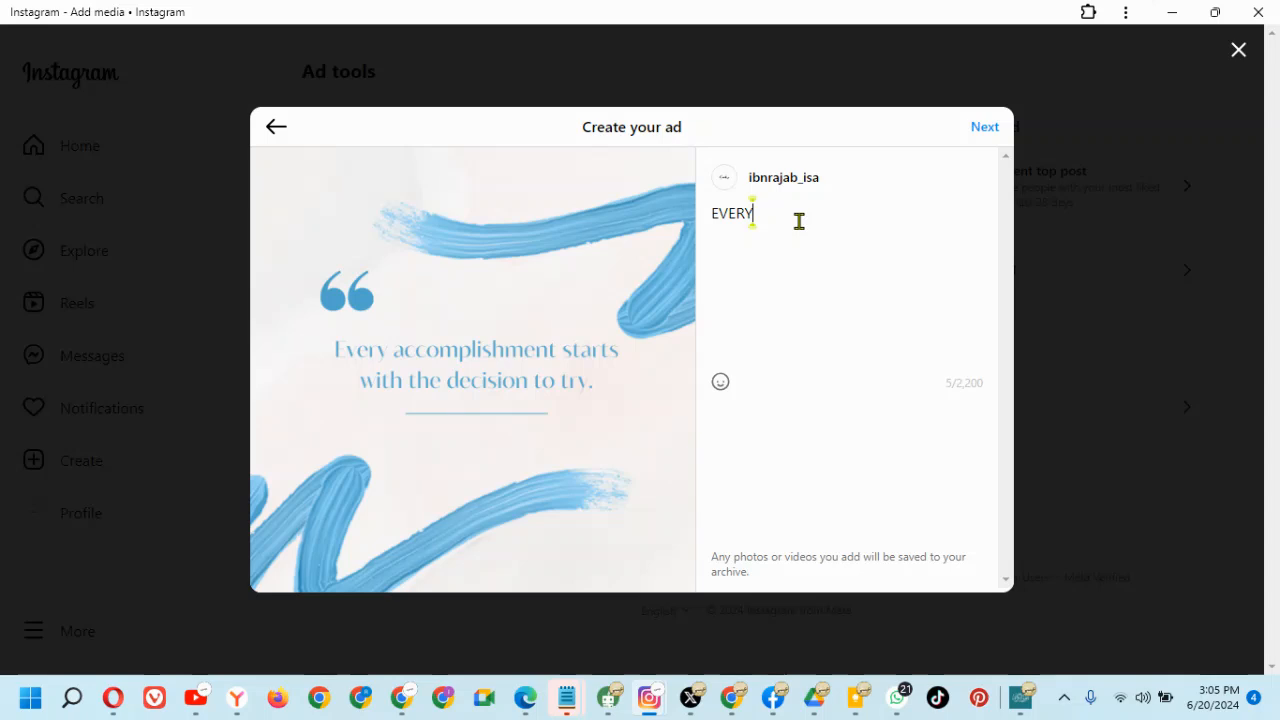
{"action": "type", "text": "ACCOMP"}
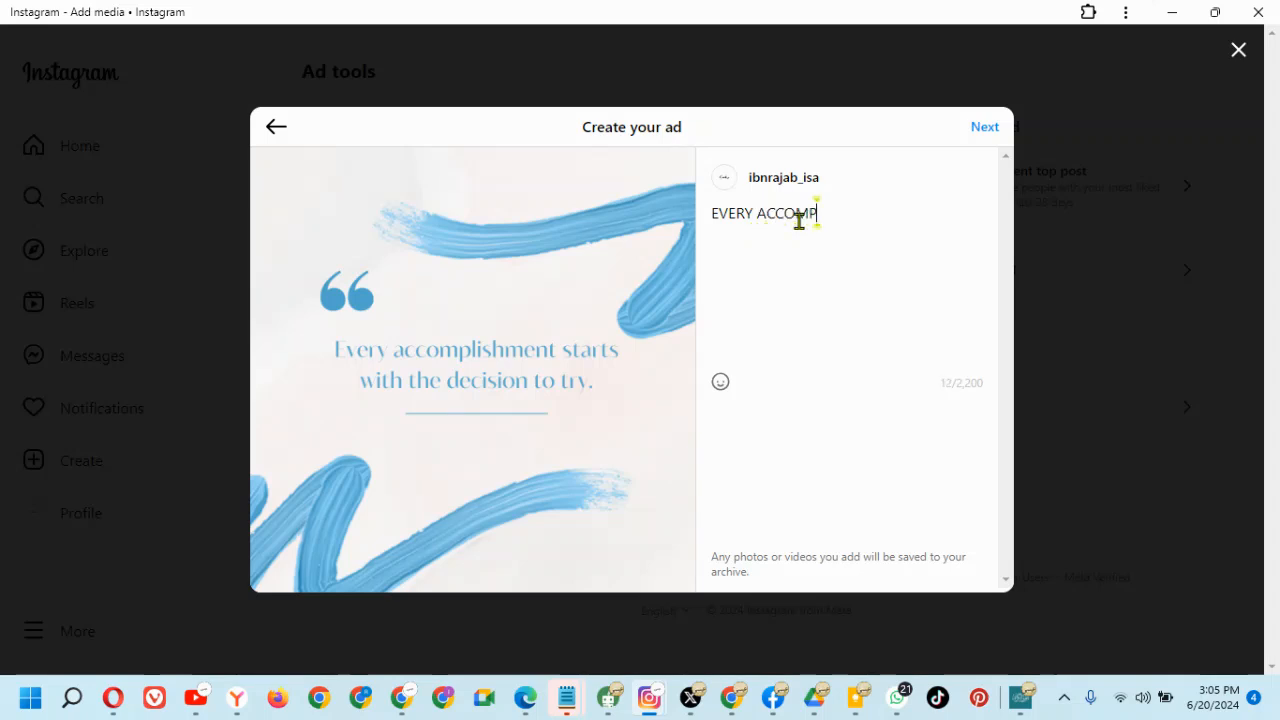
{"action": "type", "text": "LISHMENT STAR"}
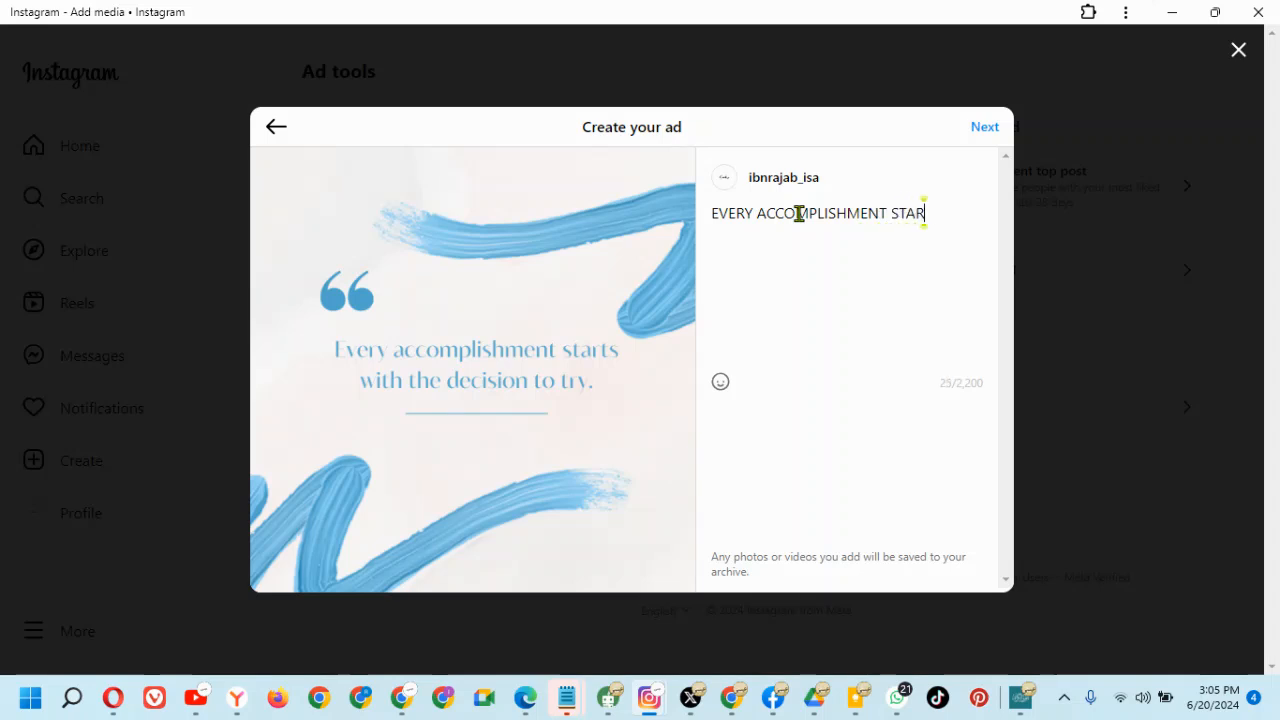
{"action": "type", "text": "TS WITH THE DECIS"}
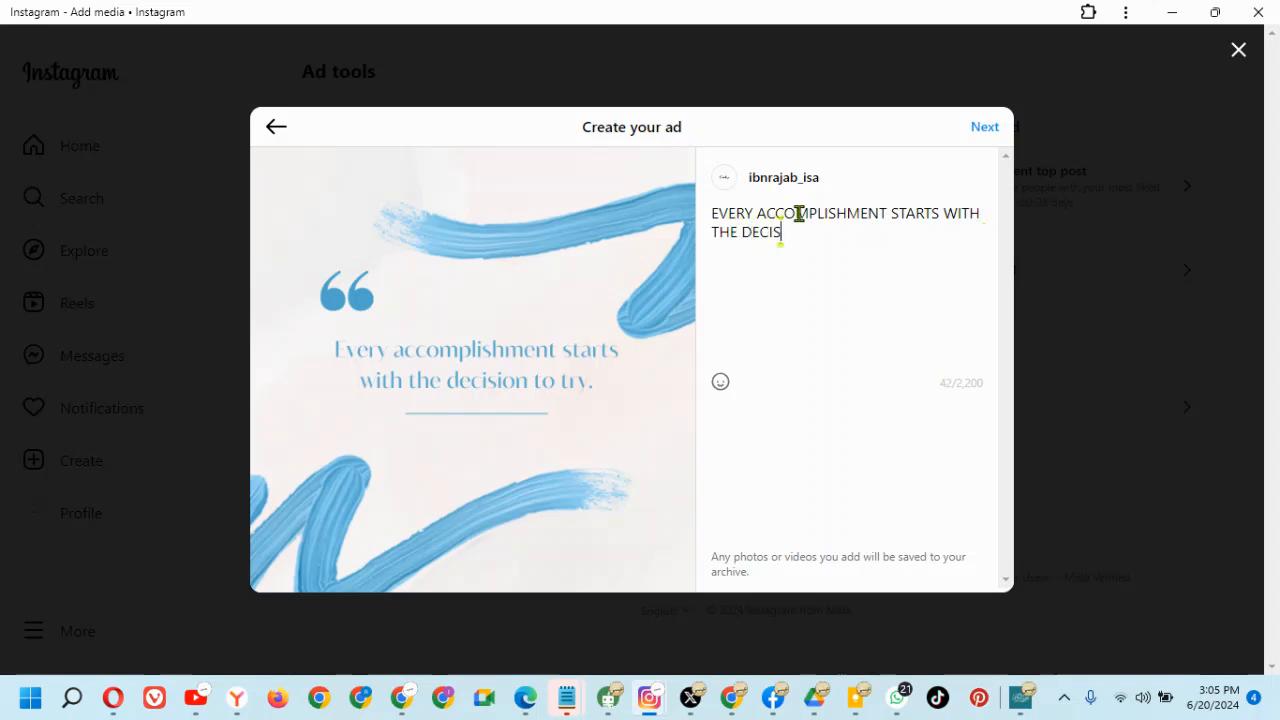
{"action": "type", "text": "ION TO TRY."}
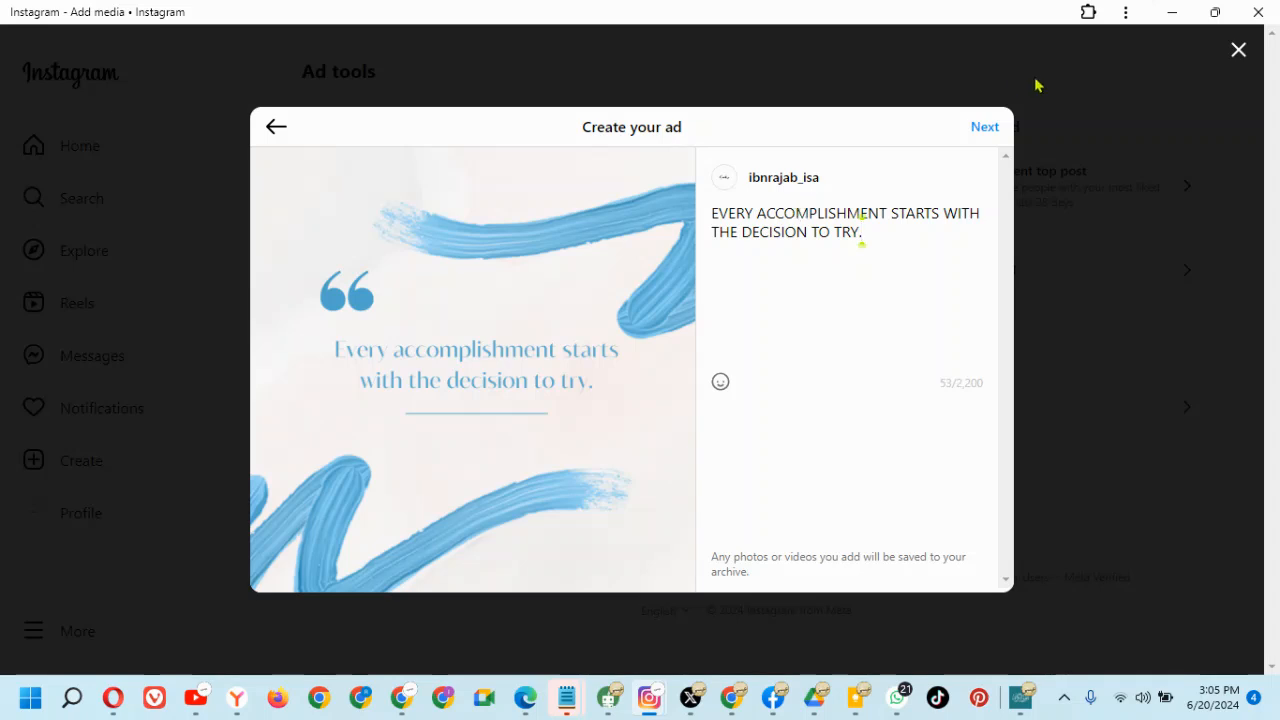
{"action": "left_click", "coordinate": [988, 127]}
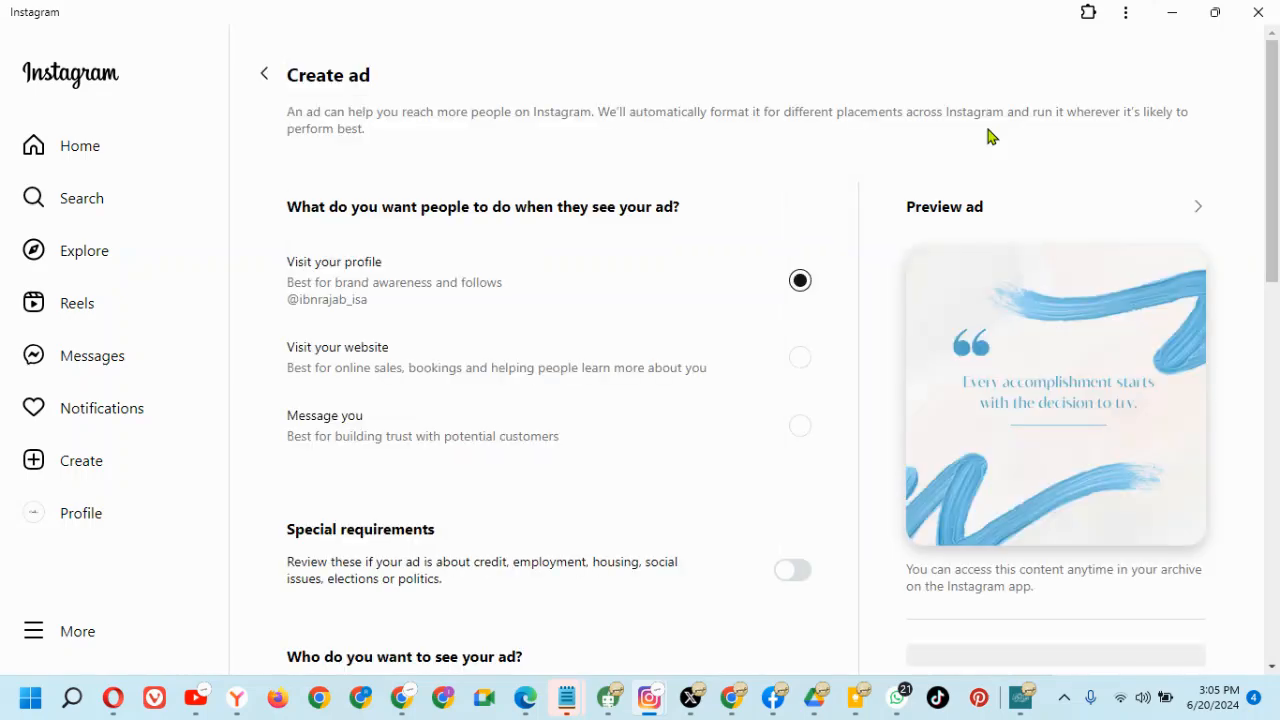
- Preview how the ad looks in the Feed placement, then close the preview
{"action": "left_click_drag", "start_coordinate": [1276, 183], "coordinate": [1277, 220]}
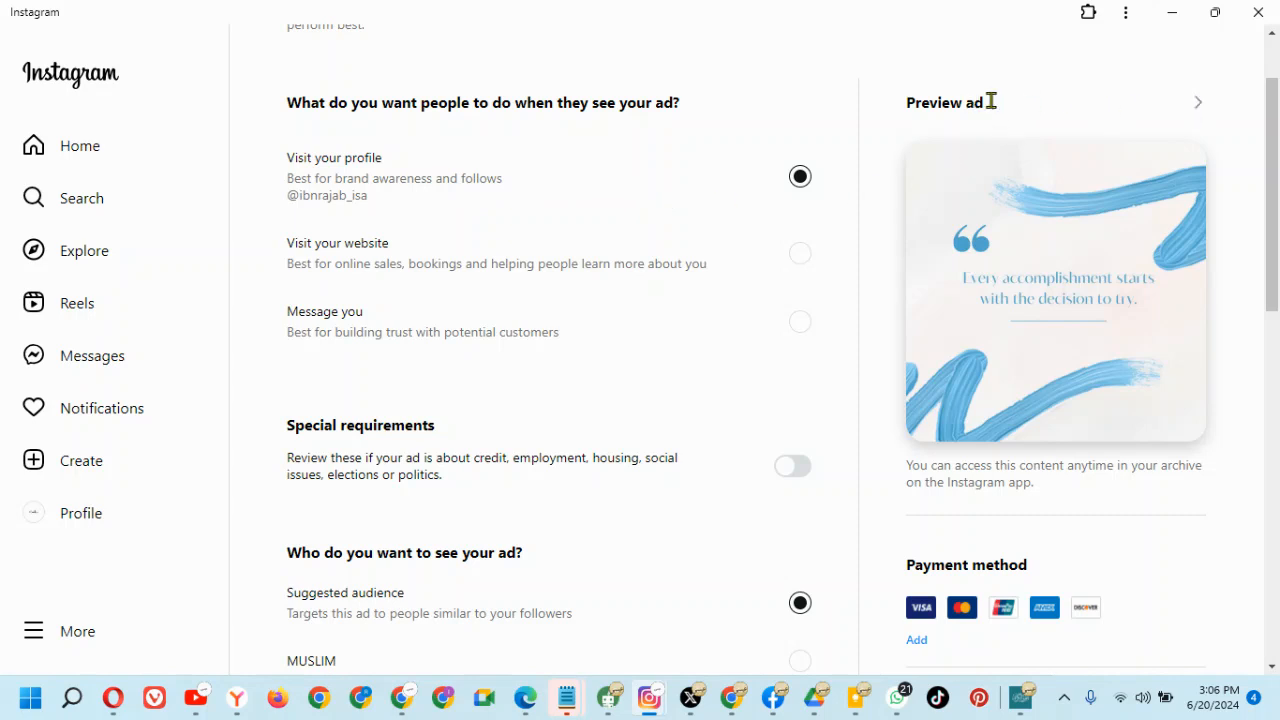
{"action": "left_click", "coordinate": [1200, 108]}
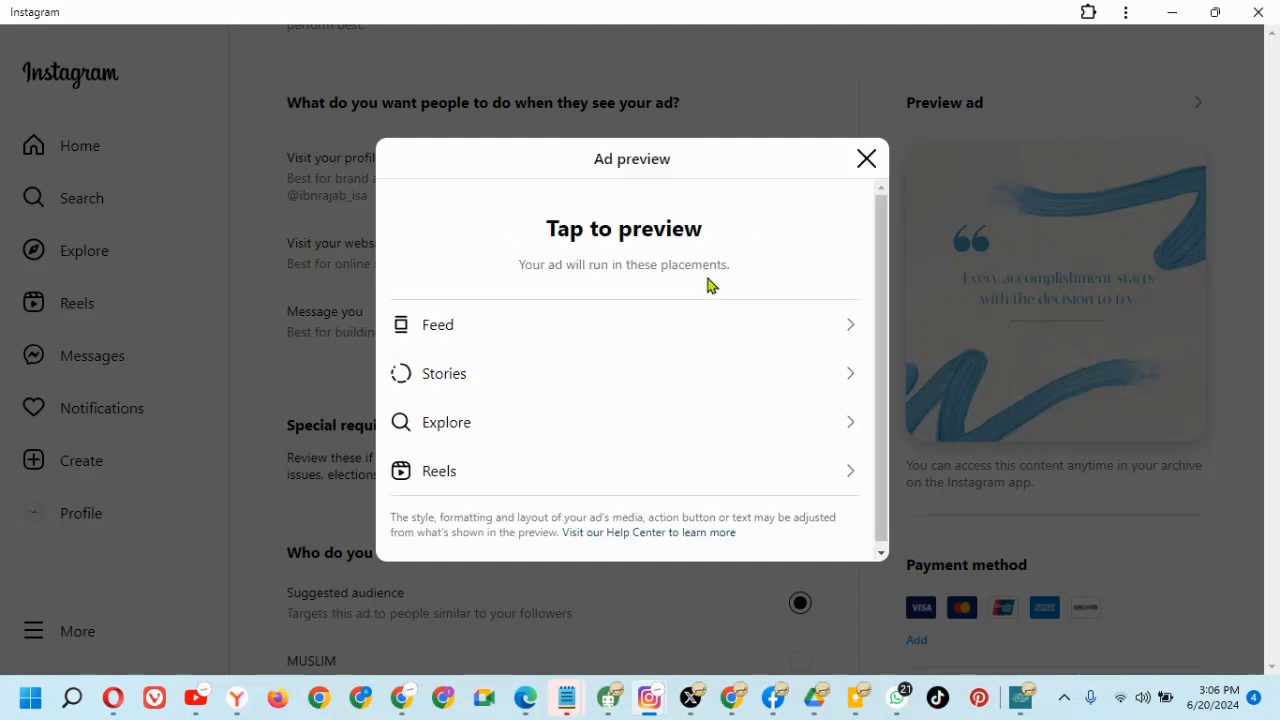
{"action": "left_click", "coordinate": [616, 325]}
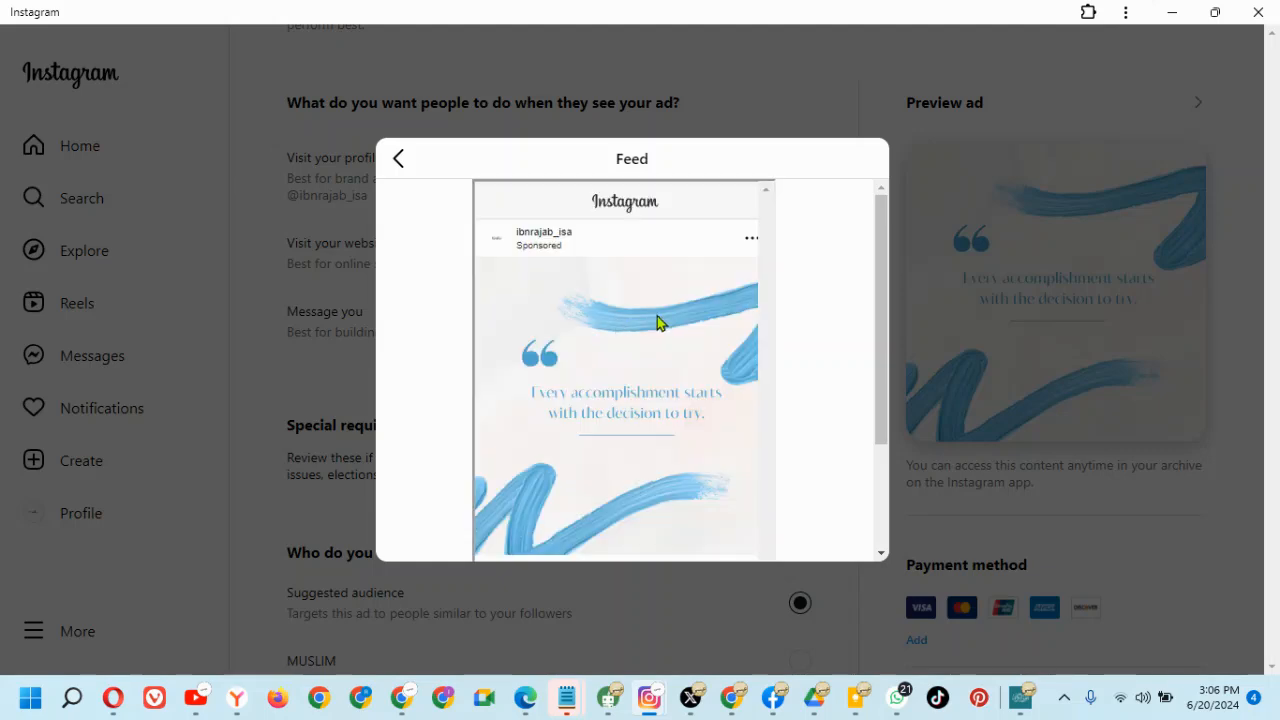
{"action": "scroll", "coordinate": [880, 360], "scroll_direction": "down", "scroll_amount": 3}
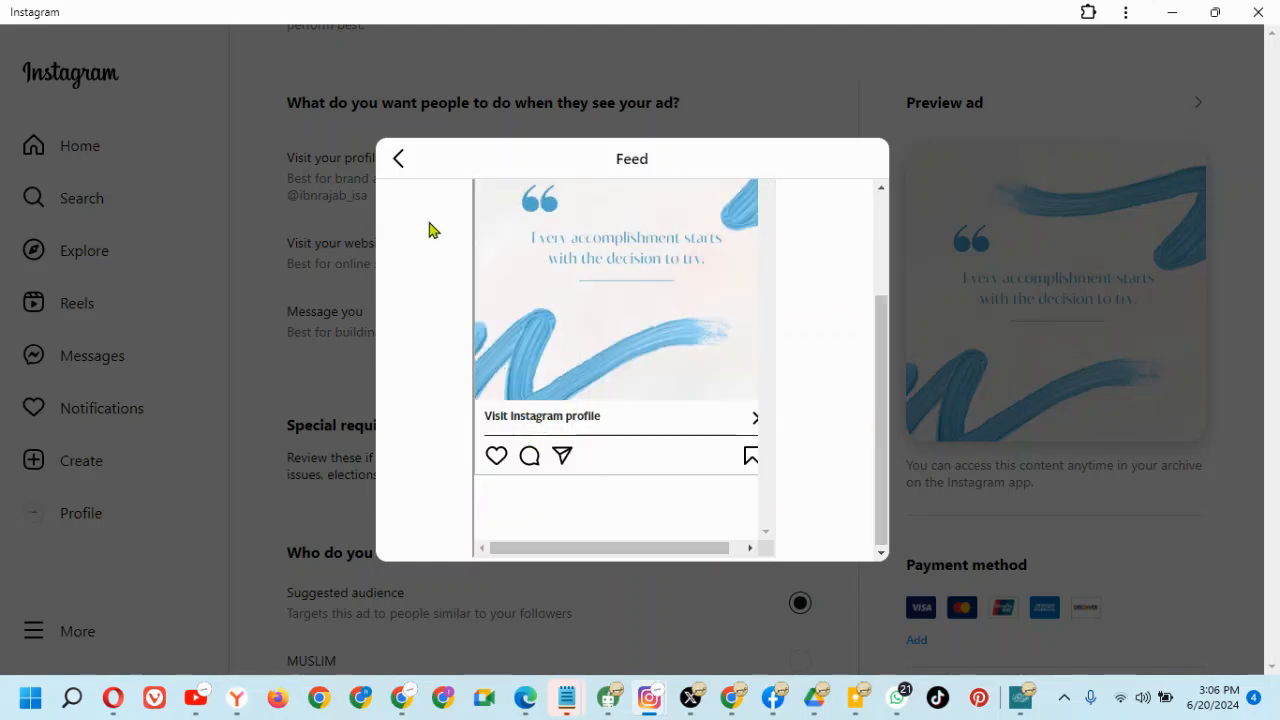
{"action": "left_click", "coordinate": [397, 163]}
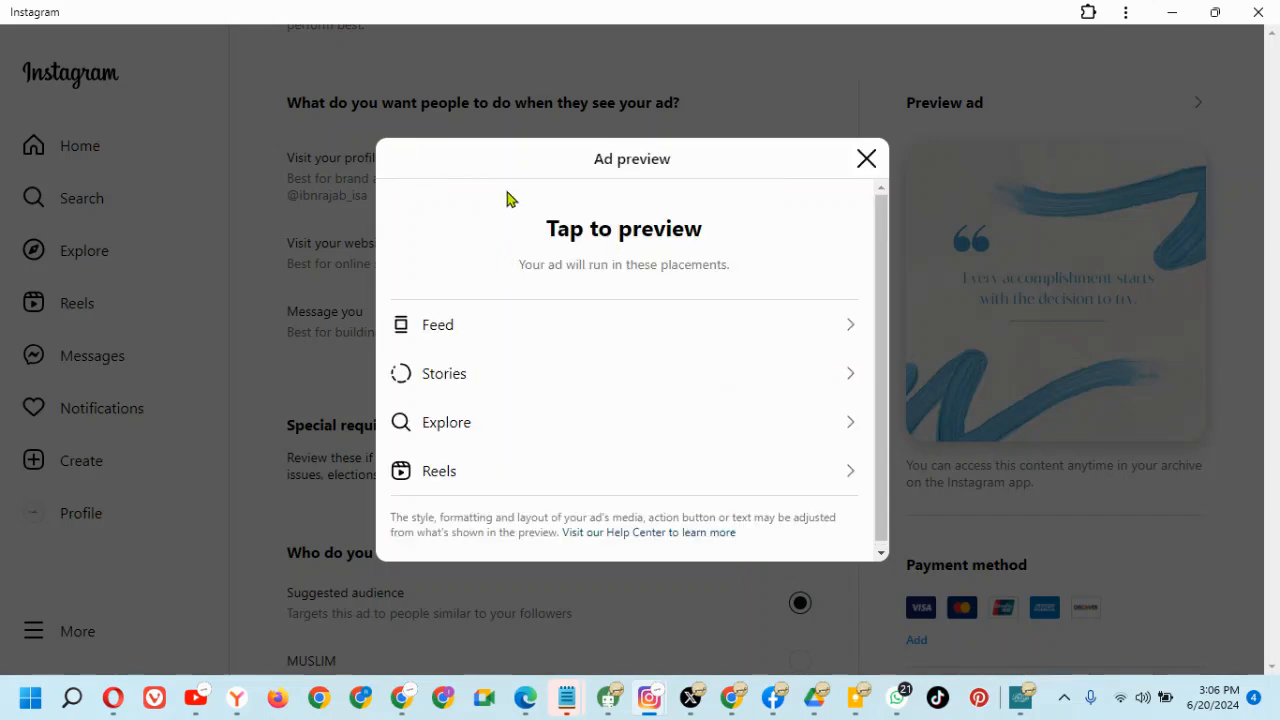
{"action": "left_click", "coordinate": [866, 160]}
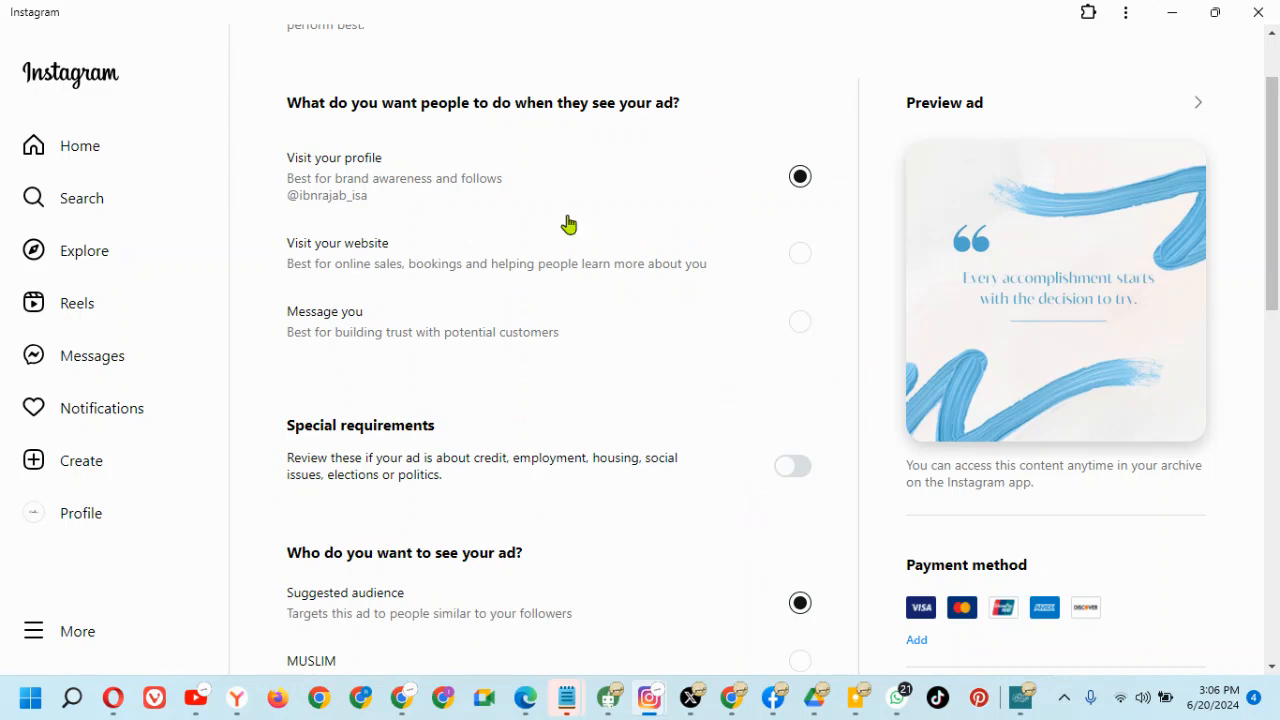
{"action": "left_click", "coordinate": [801, 258]}
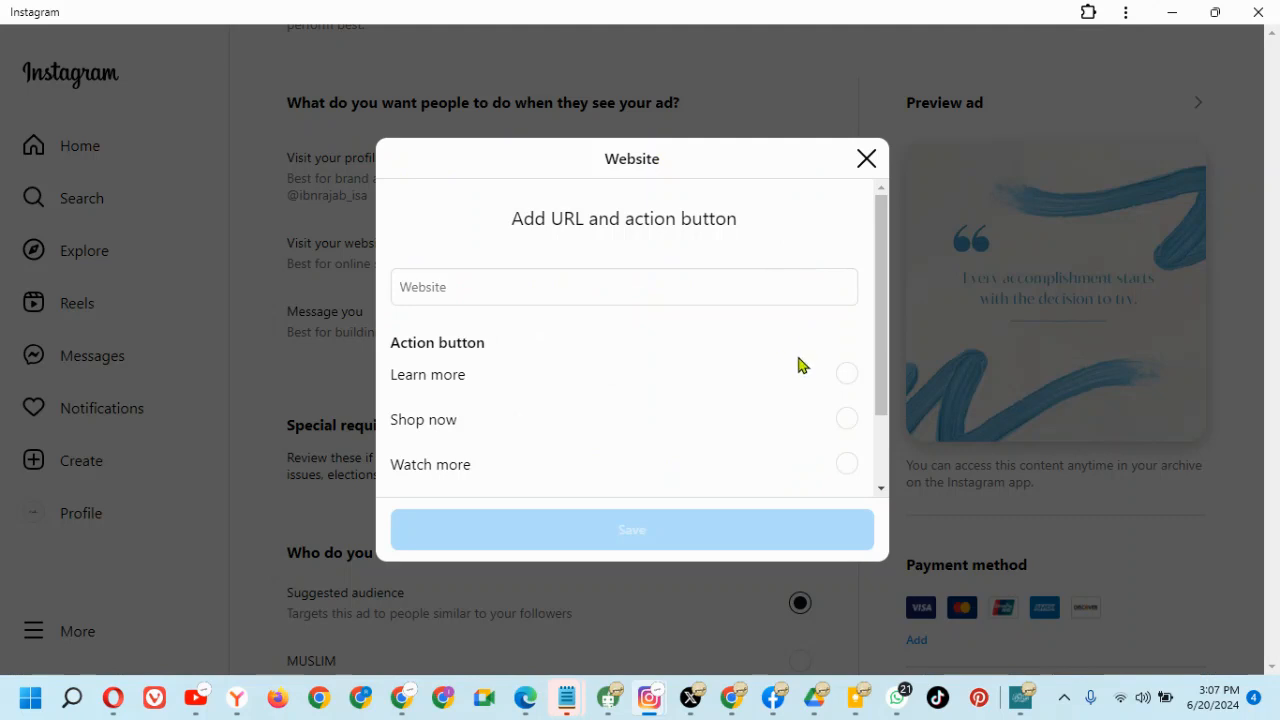
{"action": "left_click", "coordinate": [711, 294]}
{"action": "left_click", "coordinate": [651, 337]}
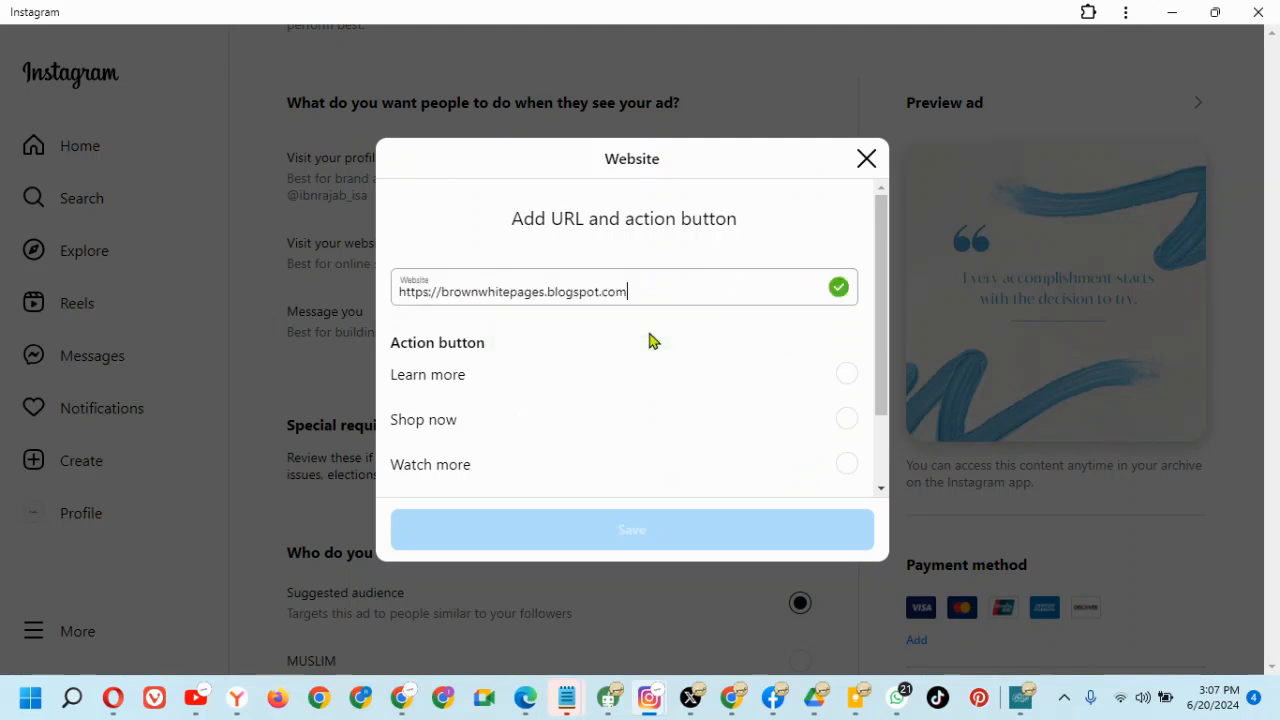
{"action": "left_click", "coordinate": [846, 376]}
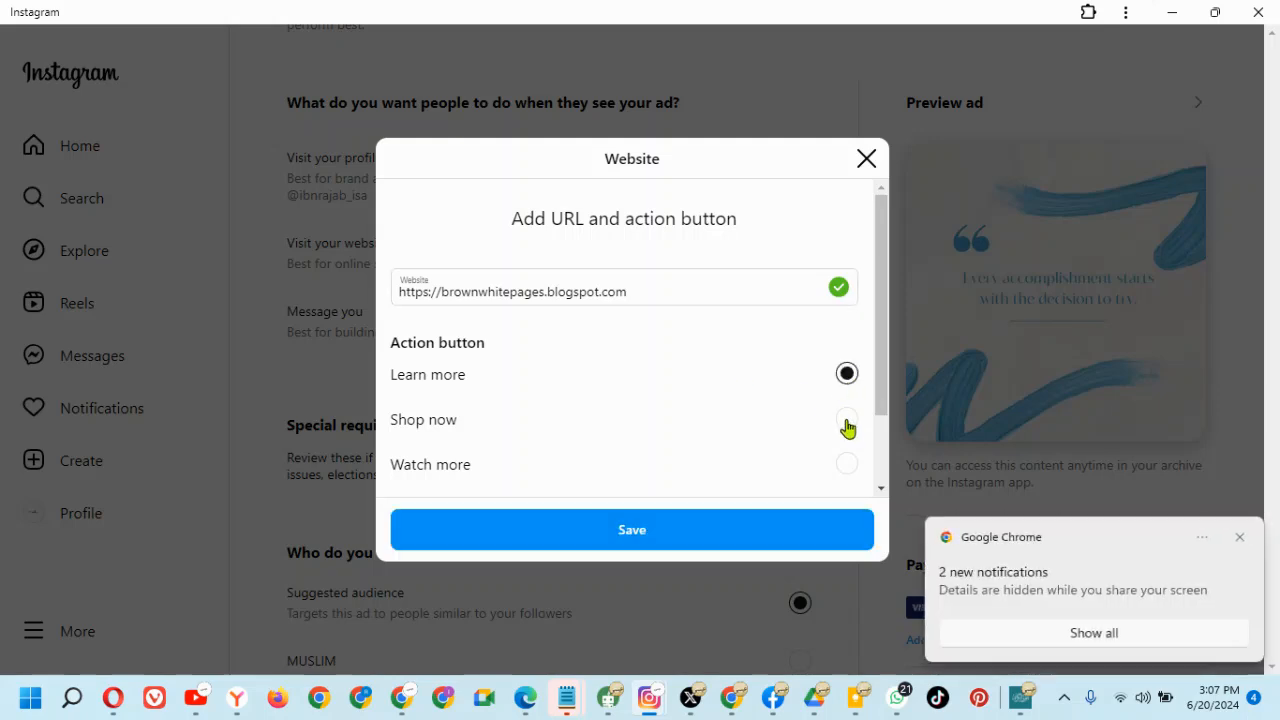
{"action": "left_click", "coordinate": [846, 420]}
{"action": "left_click", "coordinate": [847, 373]}
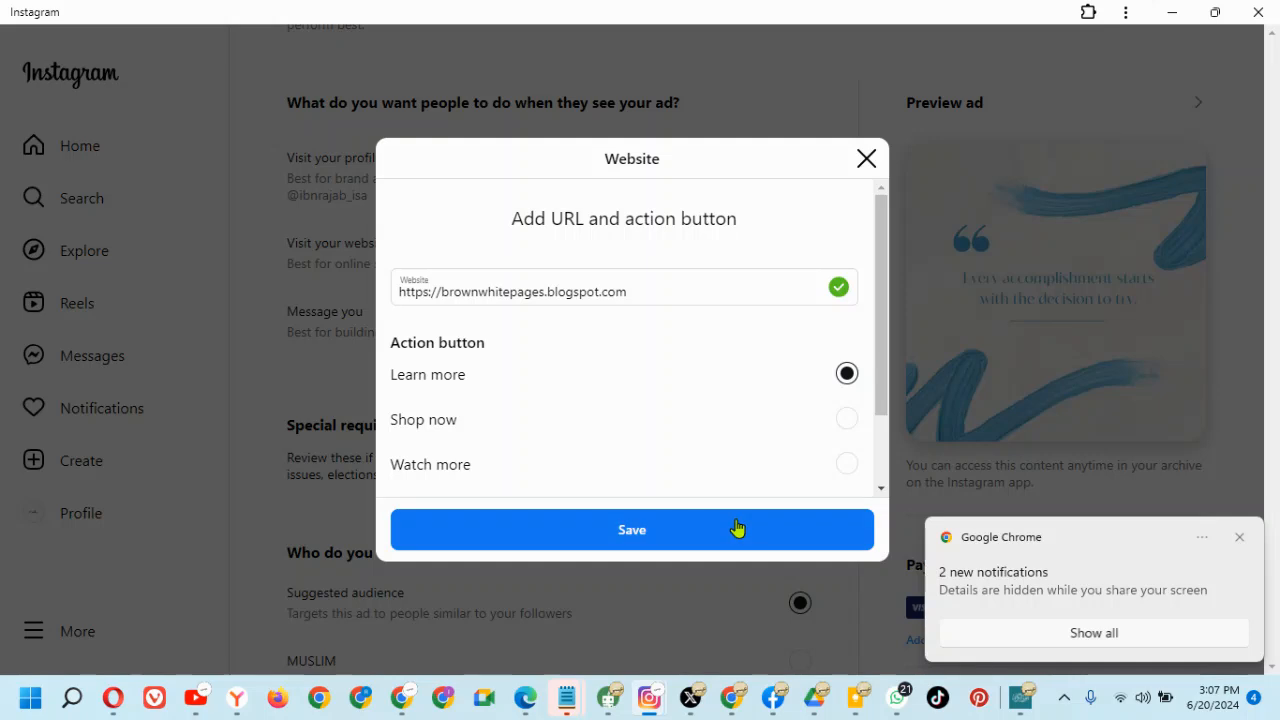
{"action": "left_click", "coordinate": [737, 530]}
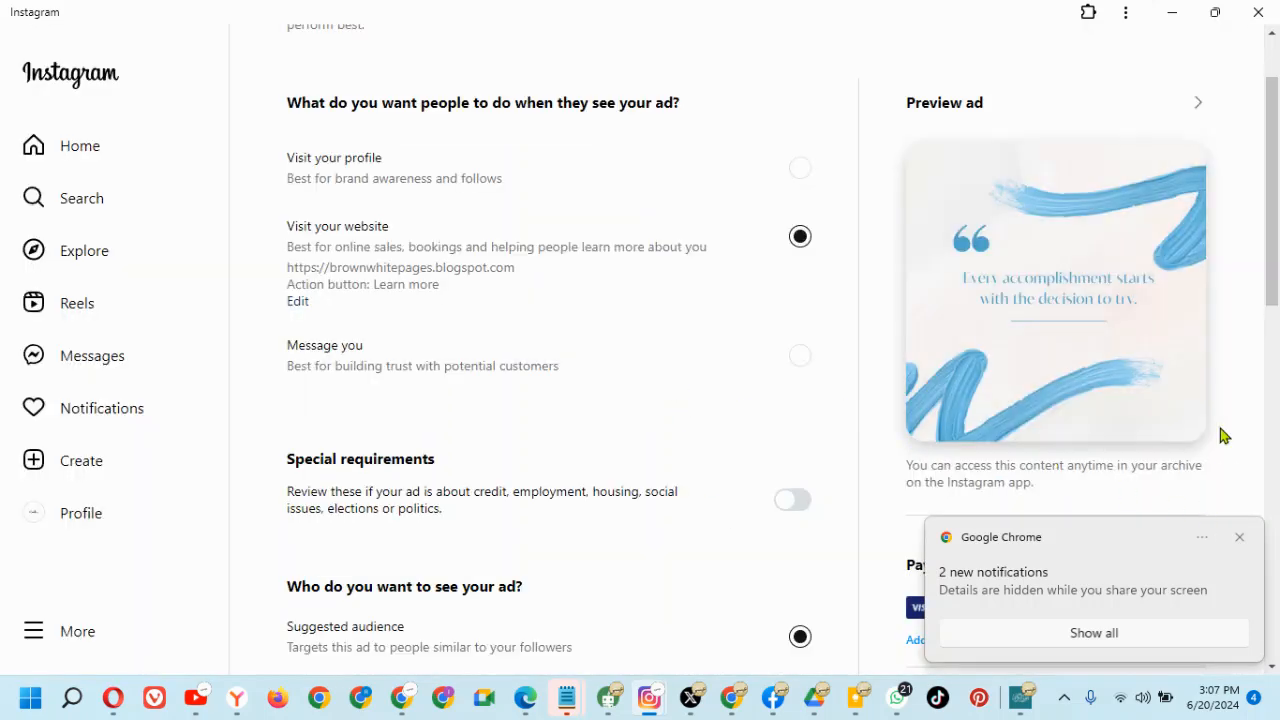
- Preview the ad in the Feed placement to check its action button, then close the preview
{"action": "left_click", "coordinate": [1199, 105]}
{"action": "left_click", "coordinate": [770, 320]}
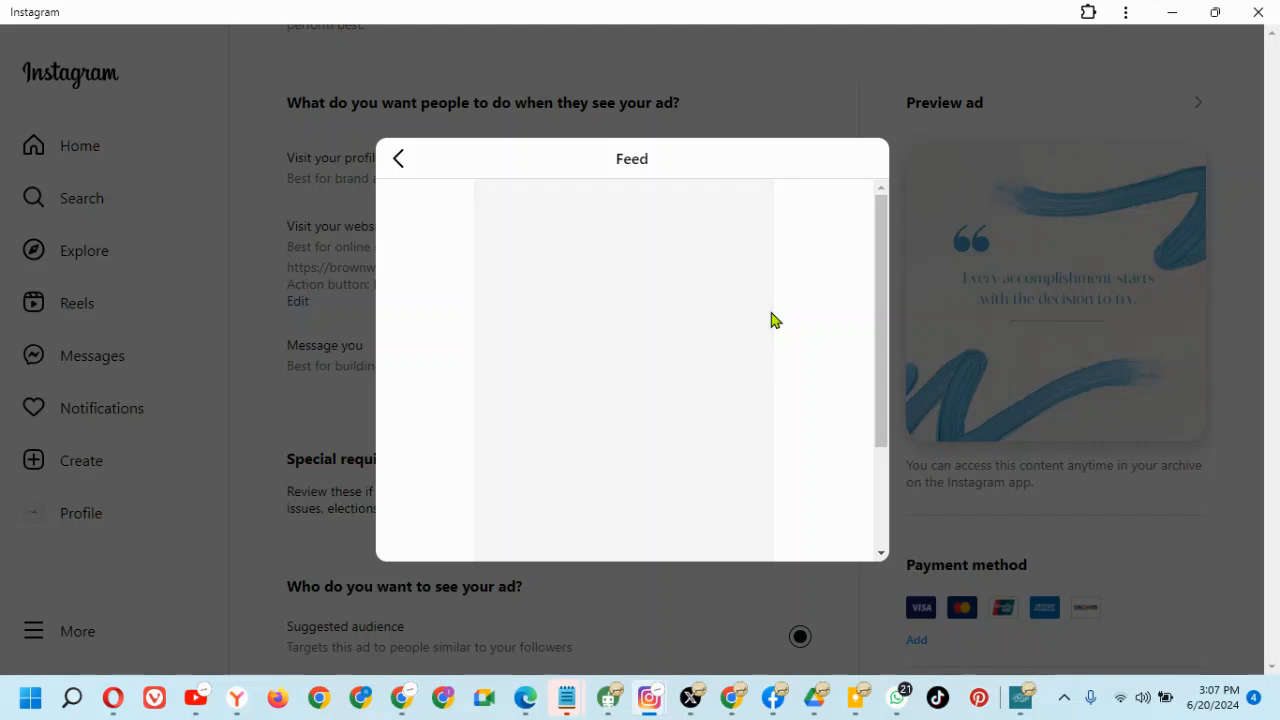
{"action": "left_click_drag", "start_coordinate": [886, 300], "coordinate": [874, 500]}
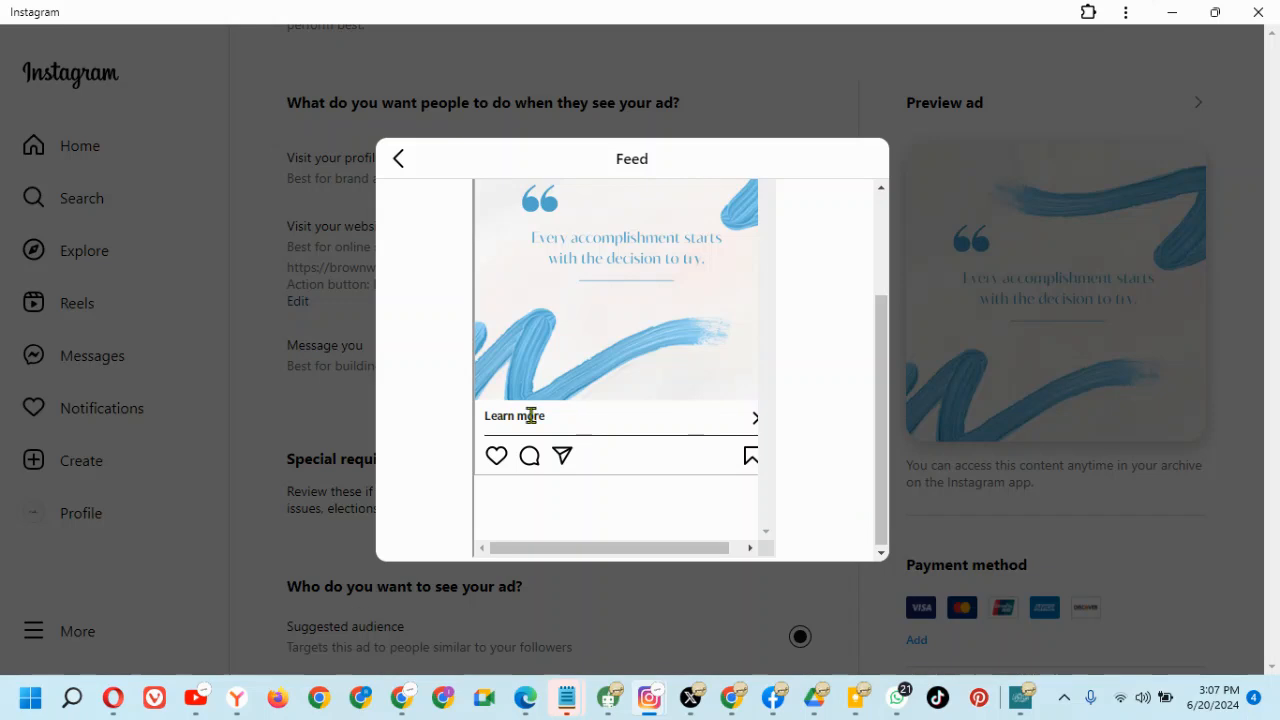
{"action": "left_click", "coordinate": [399, 159]}
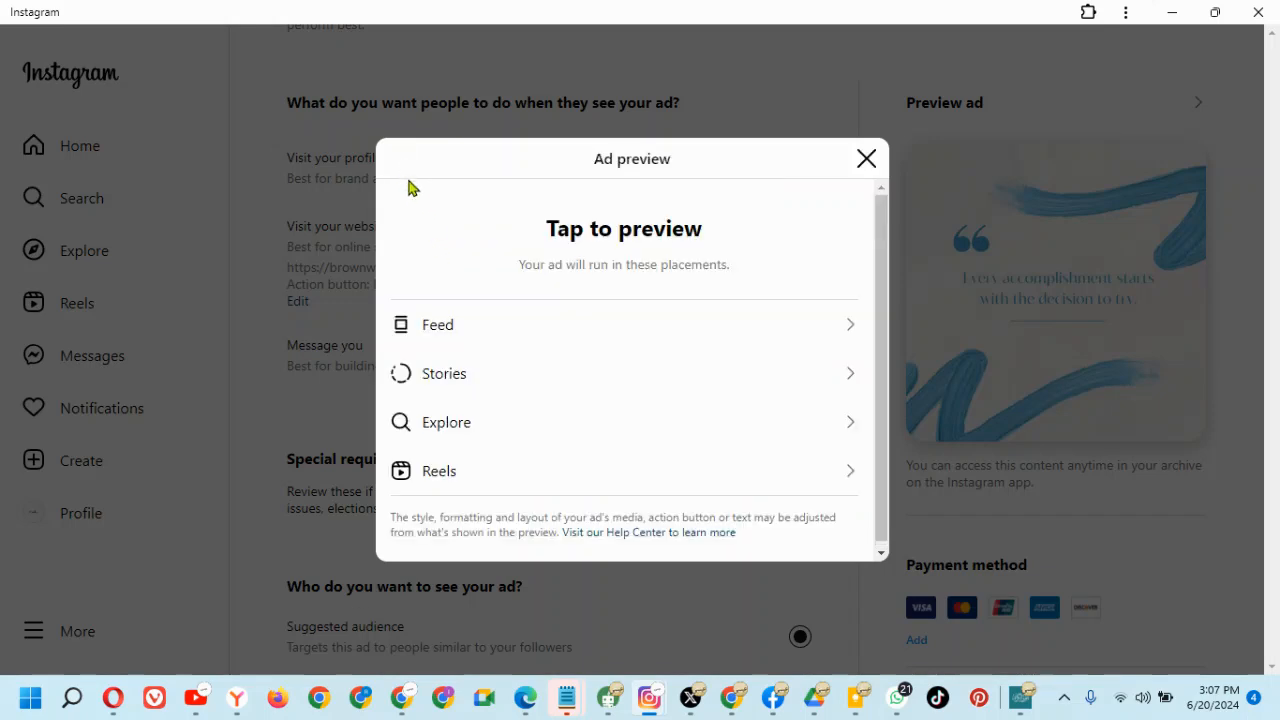
{"action": "left_click", "coordinate": [866, 159]}
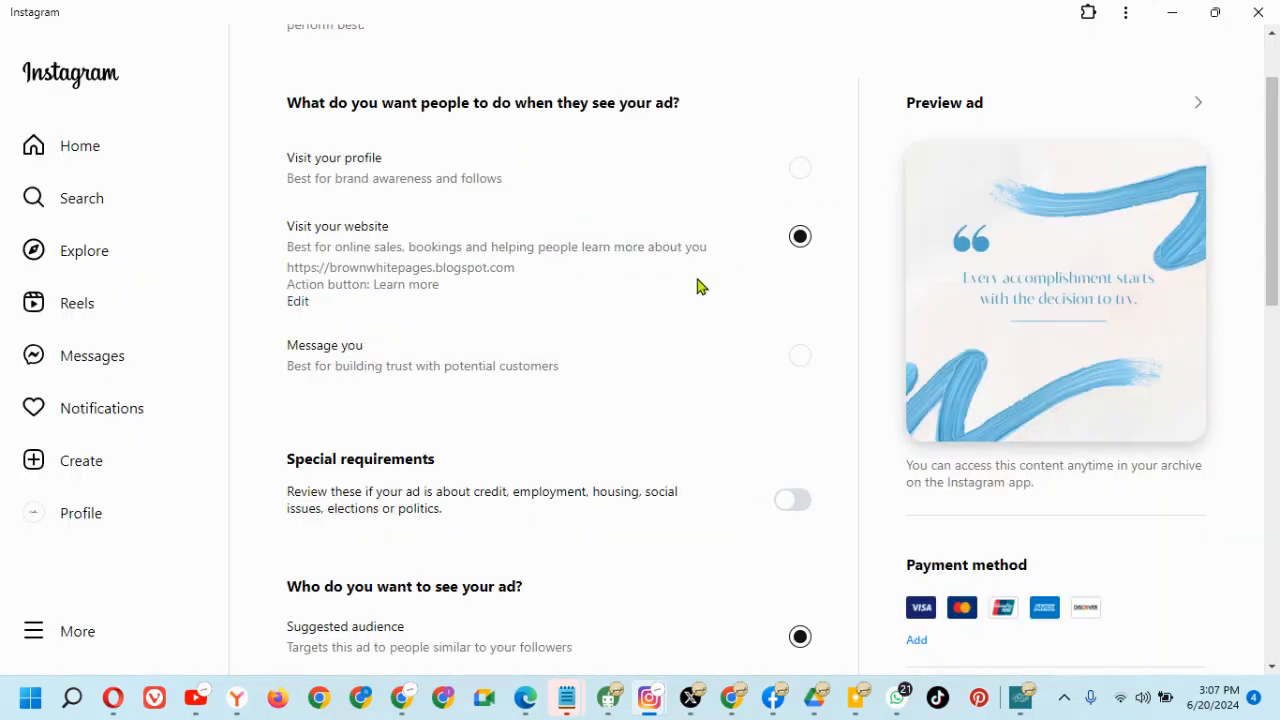
- Open the messaging goal setup, view the WhatsApp Business information page, and return to Instagram
{"action": "left_click", "coordinate": [457, 363]}
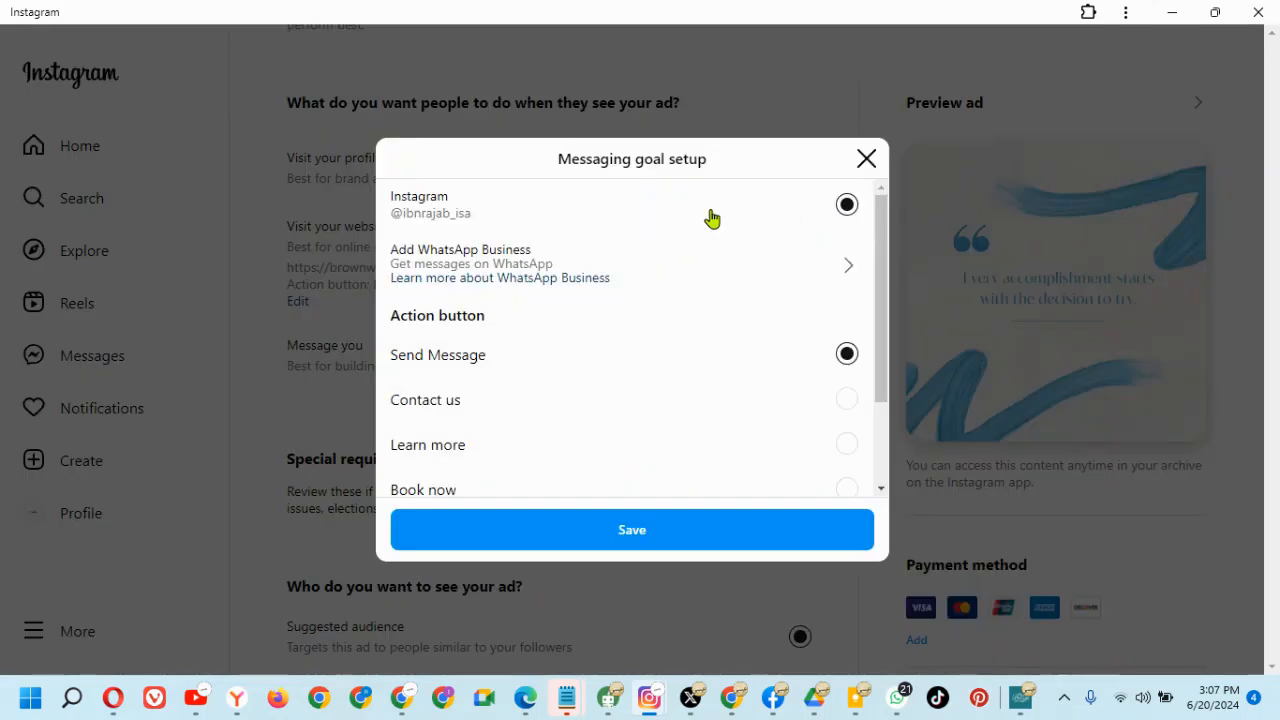
{"action": "left_click", "coordinate": [502, 279]}
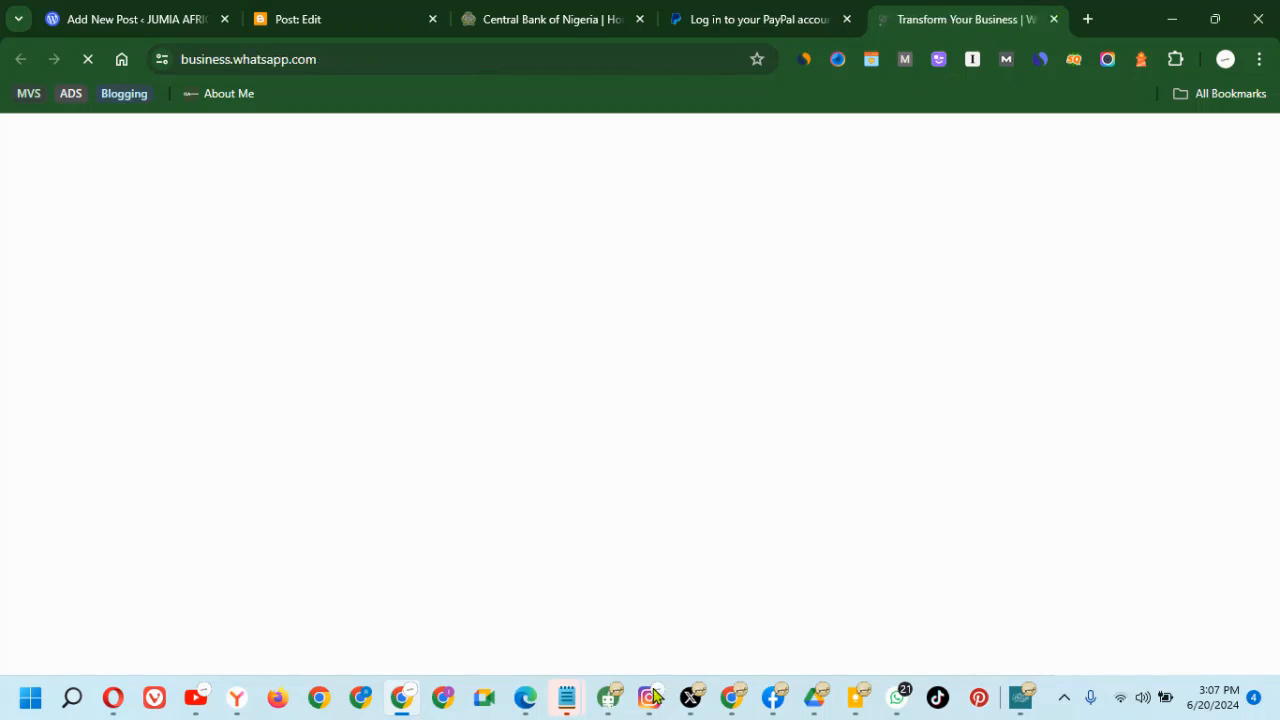
{"action": "mouse_move", "coordinate": [653, 697]}
{"action": "left_click", "coordinate": [497, 600]}
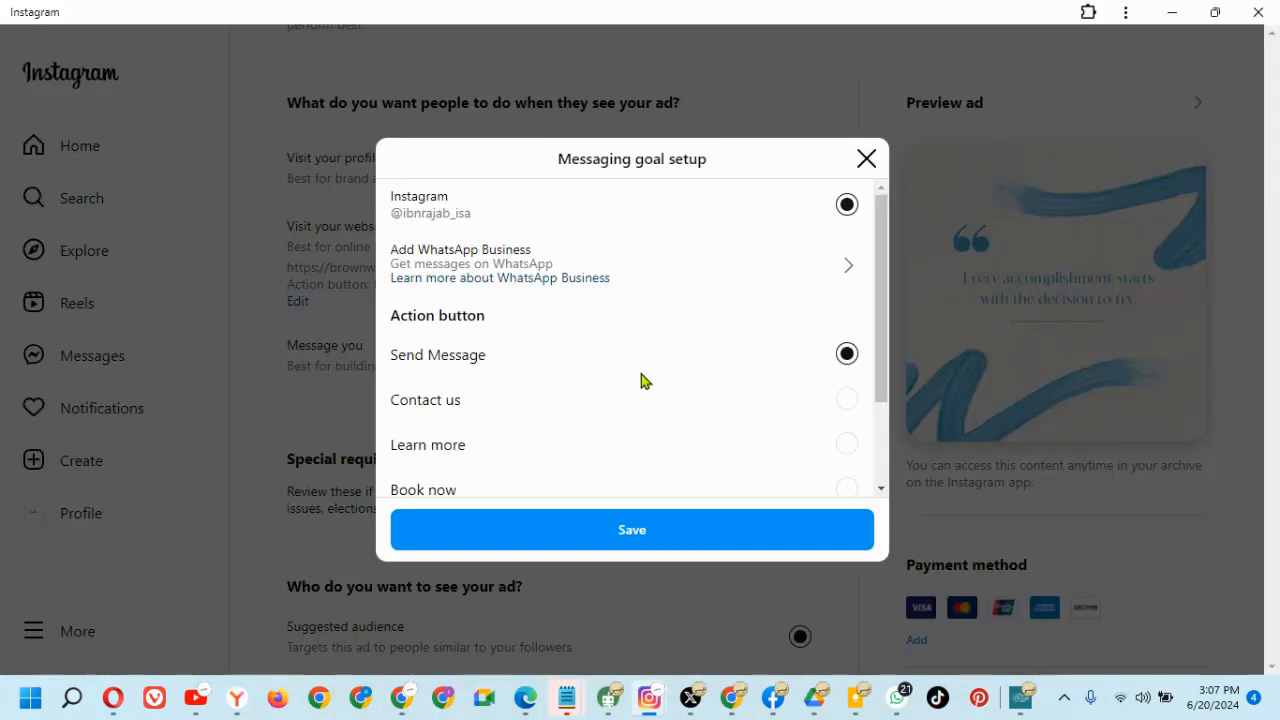
- Enter the WhatsApp Business phone number for connecting an account, then leave the messaging goal setup without saving
{"action": "left_click", "coordinate": [848, 272]}
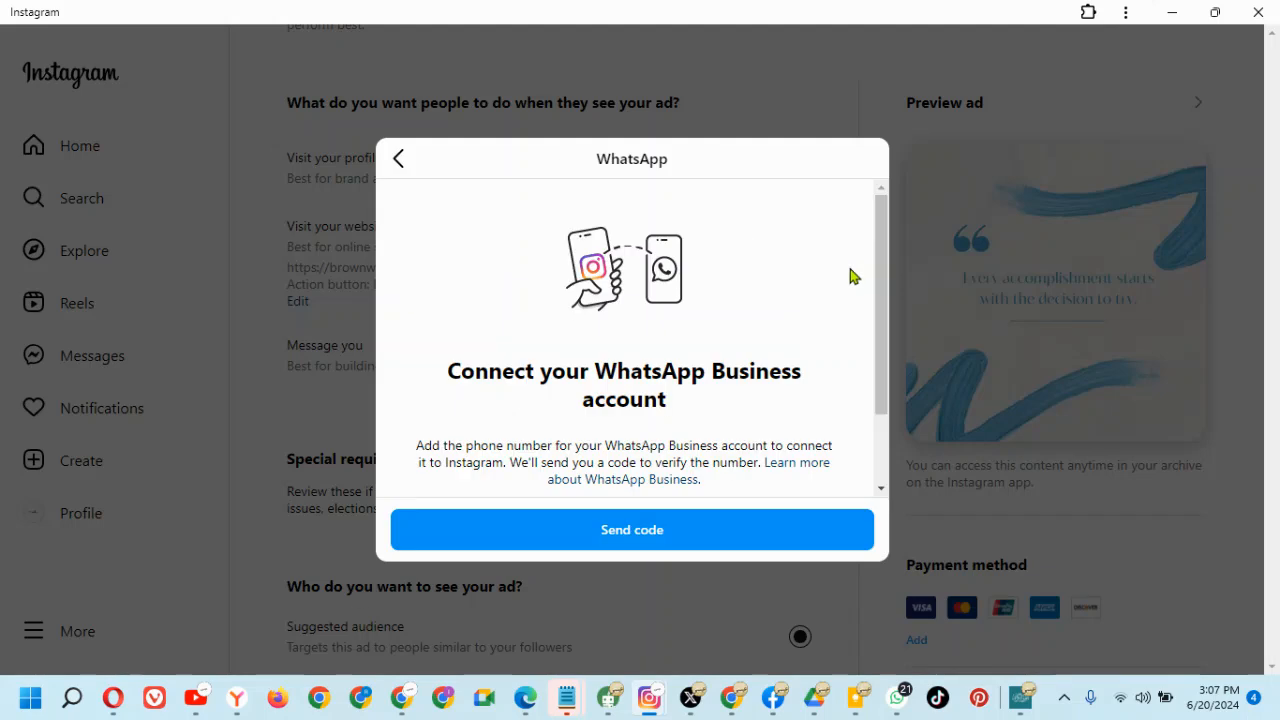
{"action": "scroll", "coordinate": [876, 398], "scroll_direction": "down", "scroll_amount": 1}
{"action": "left_click_drag", "start_coordinate": [876, 398], "coordinate": [880, 443]}
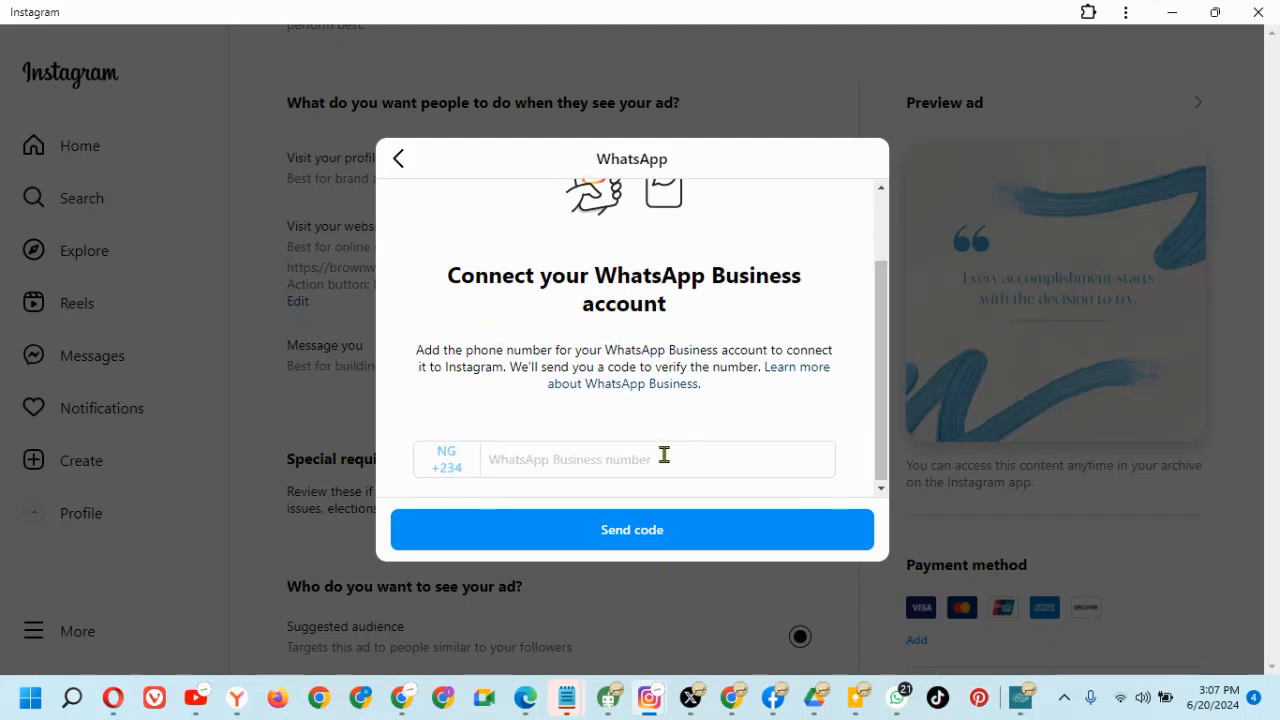
{"action": "left_click", "coordinate": [663, 456]}
{"action": "left_click", "coordinate": [651, 507]}
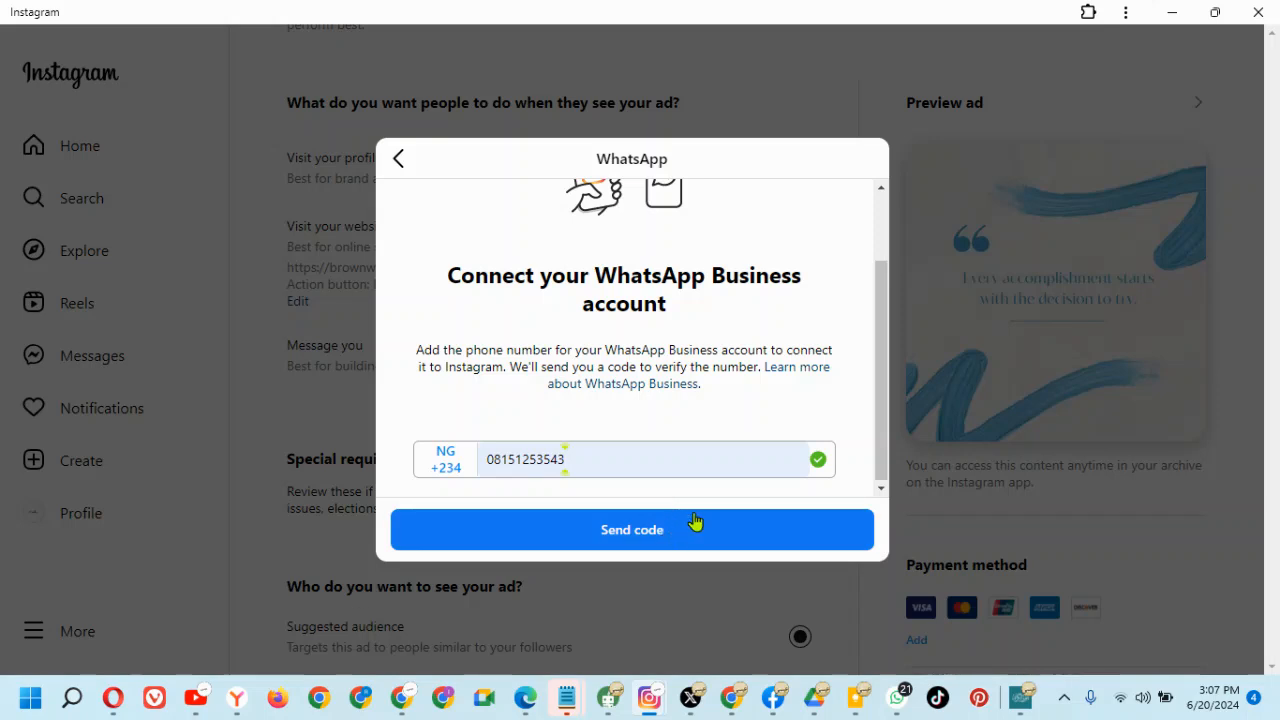
{"action": "left_click", "coordinate": [399, 160]}
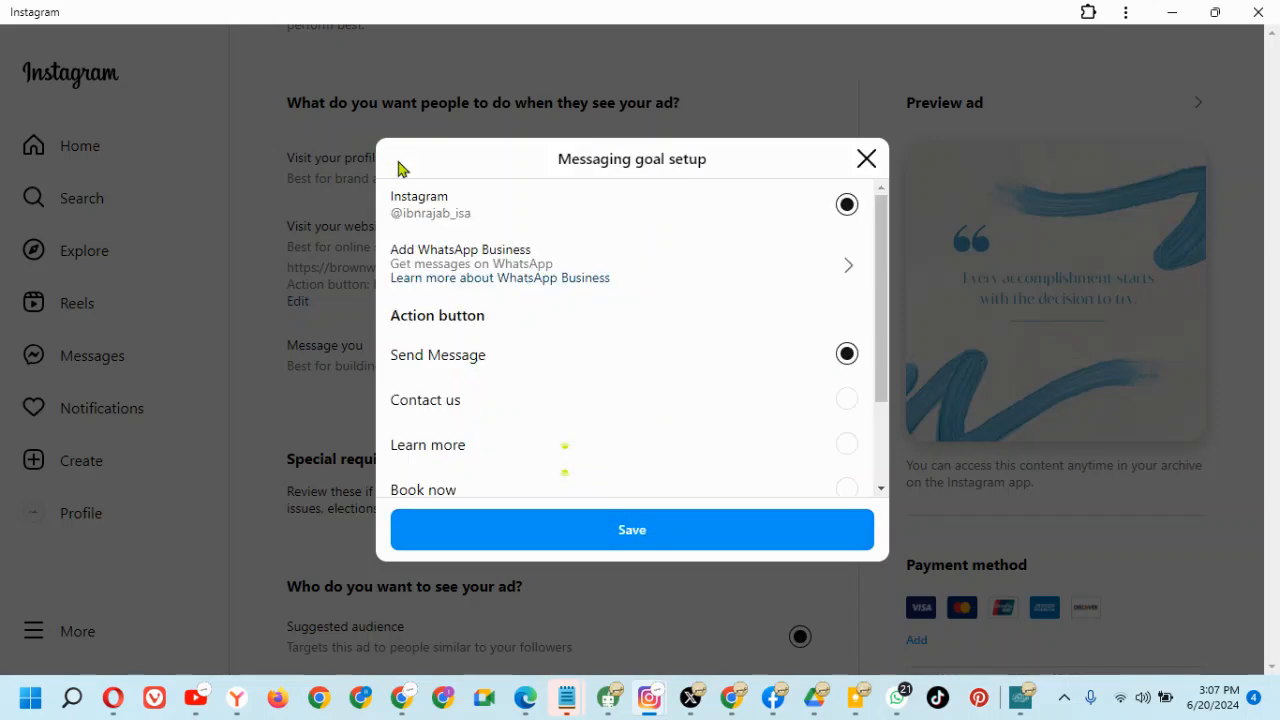
{"action": "left_click", "coordinate": [866, 159]}
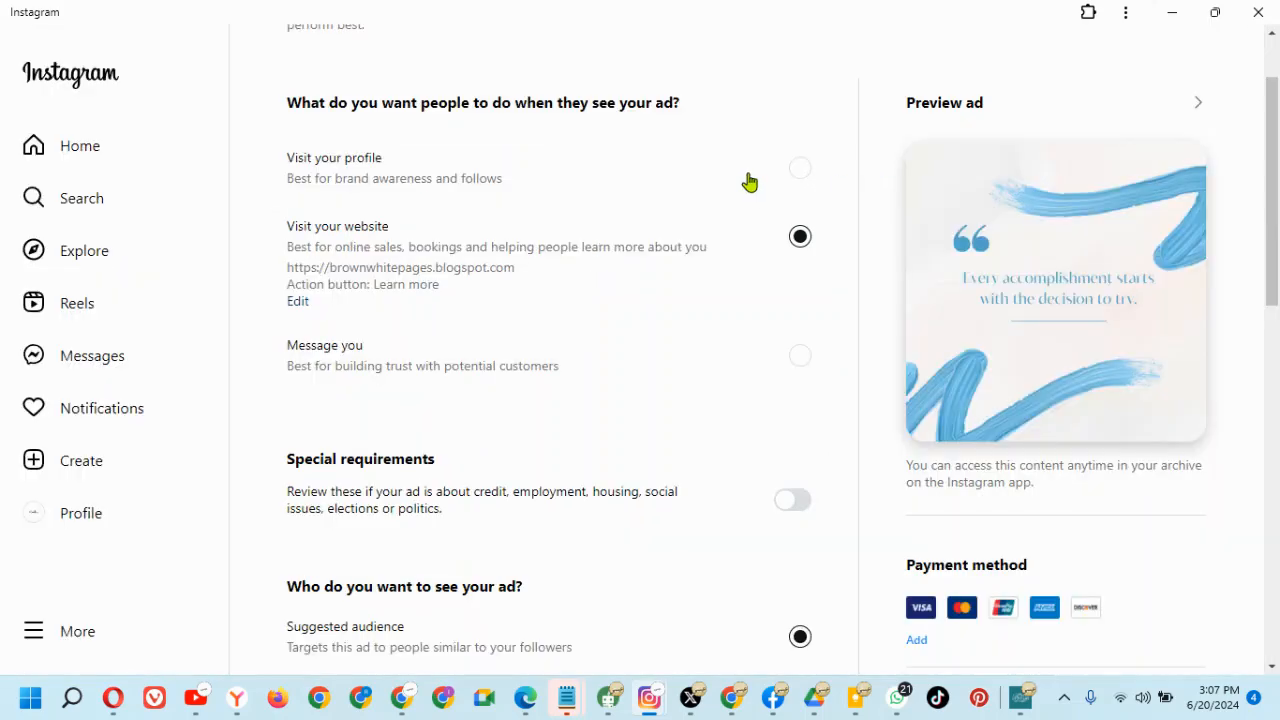
- Set the ad goal to profile visits and review the special requirements and audience options
{"action": "left_click", "coordinate": [749, 190]}
{"action": "scroll", "coordinate": [1273, 270], "scroll_direction": "down", "scroll_amount": 2}
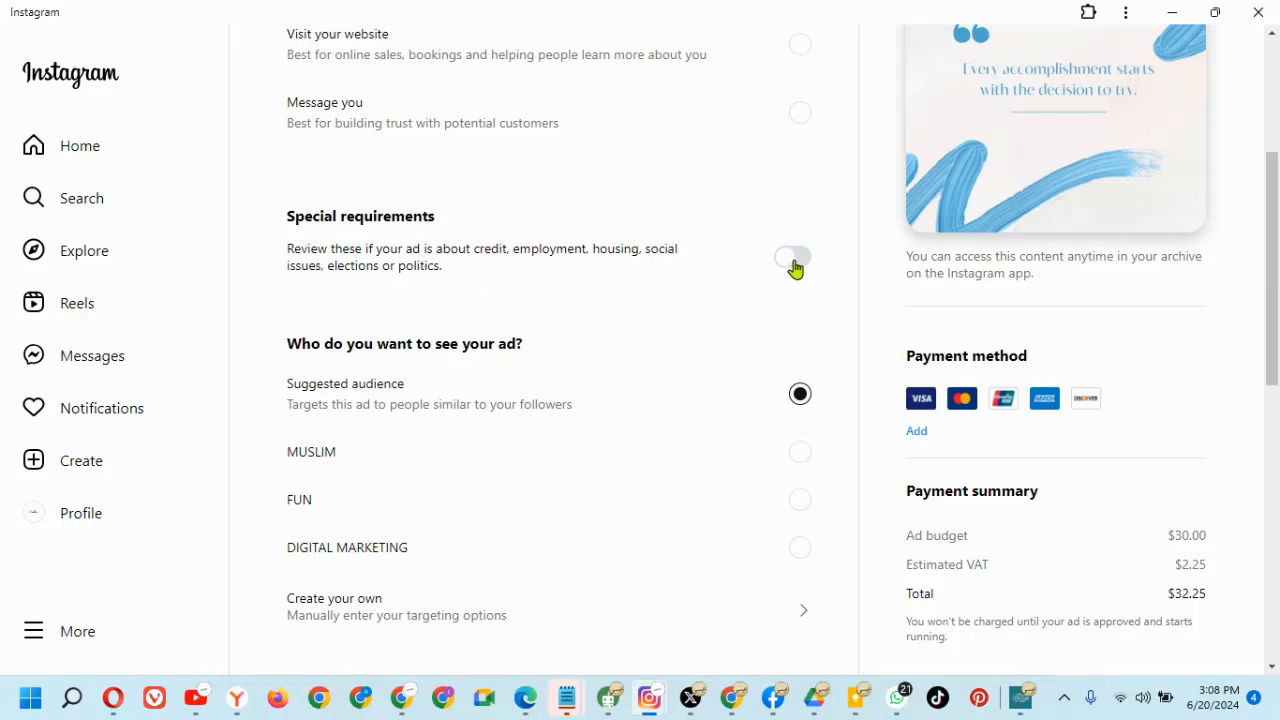
{"action": "scroll", "coordinate": [793, 268], "scroll_direction": "down", "scroll_amount": 2}
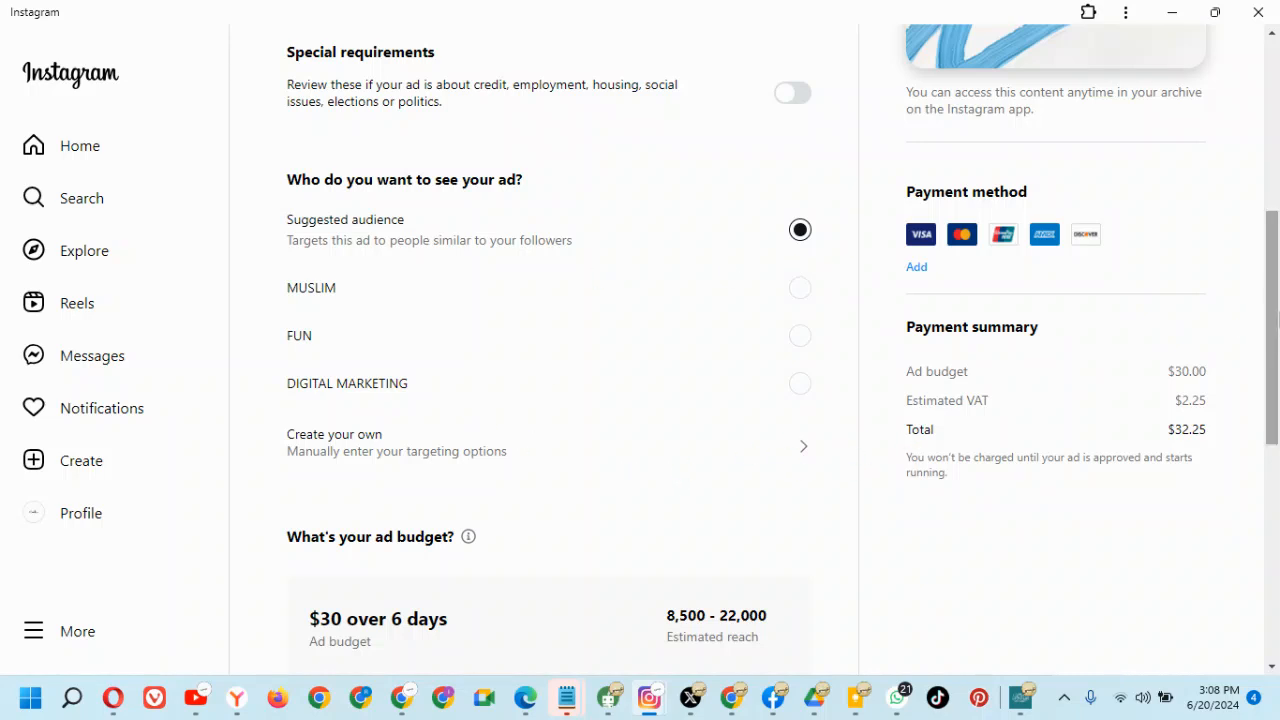
{"action": "scroll", "coordinate": [1277, 340], "scroll_direction": "down", "scroll_amount": 1}
{"action": "scroll", "coordinate": [1277, 340], "scroll_direction": "down", "scroll_amount": 1}
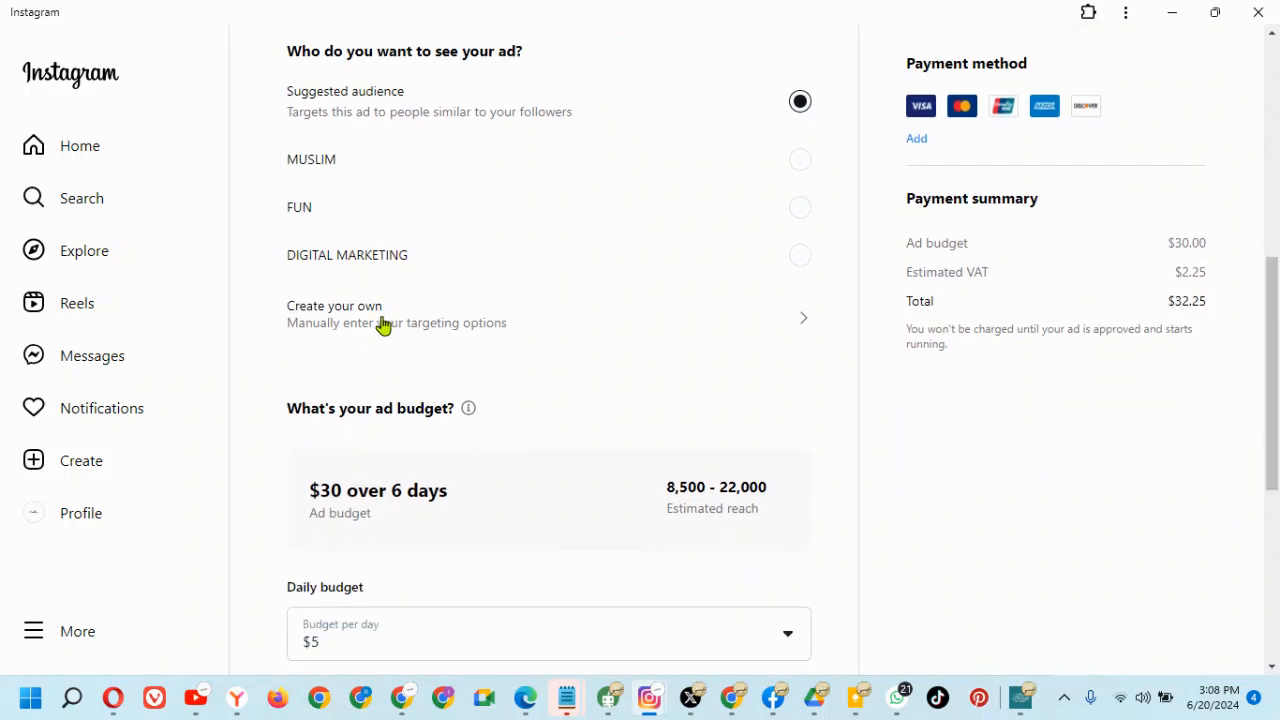
- Start creating a custom audience and name it "DAILY POST"
{"action": "left_click", "coordinate": [347, 317]}
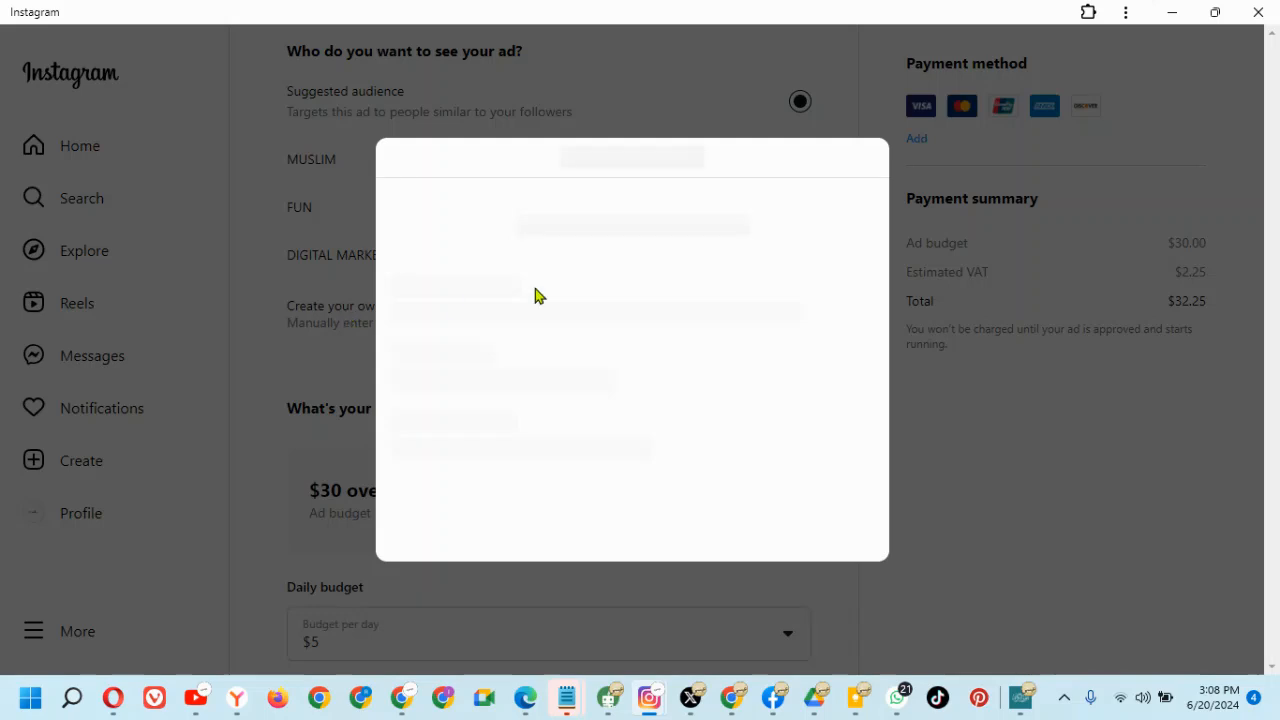
{"action": "left_click", "coordinate": [518, 352]}
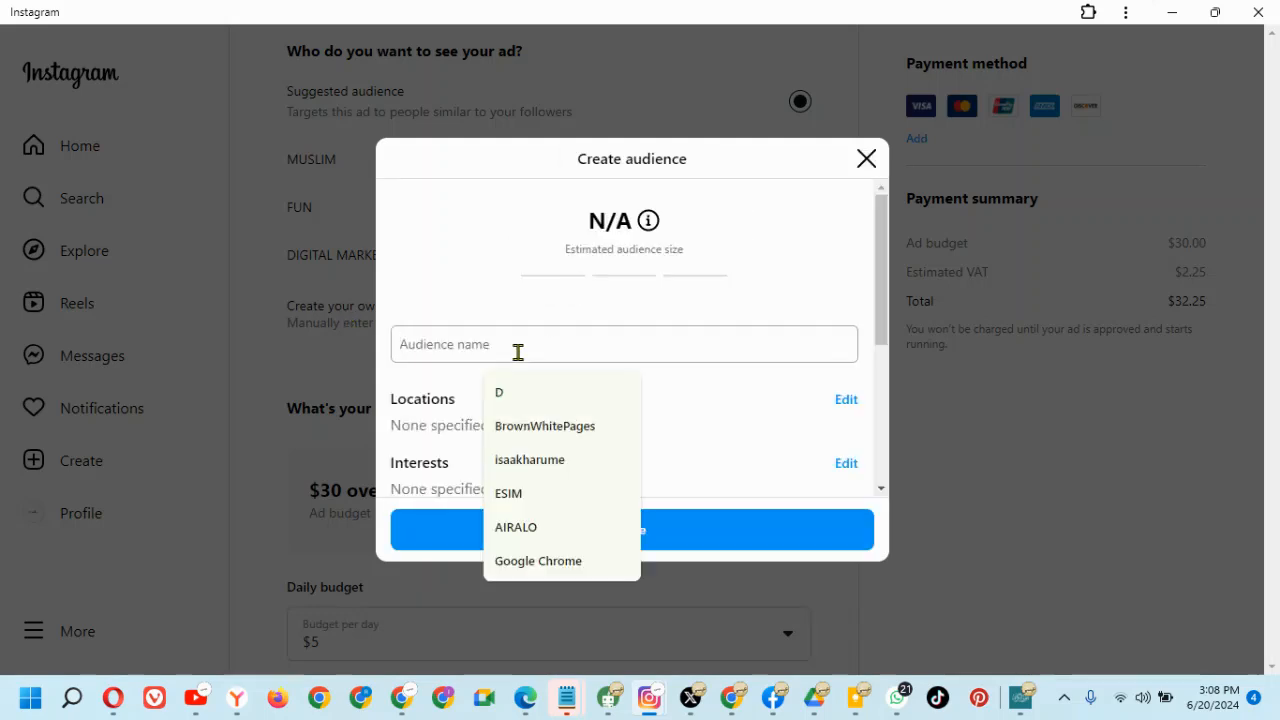
{"action": "type", "text": "DAILY POST"}
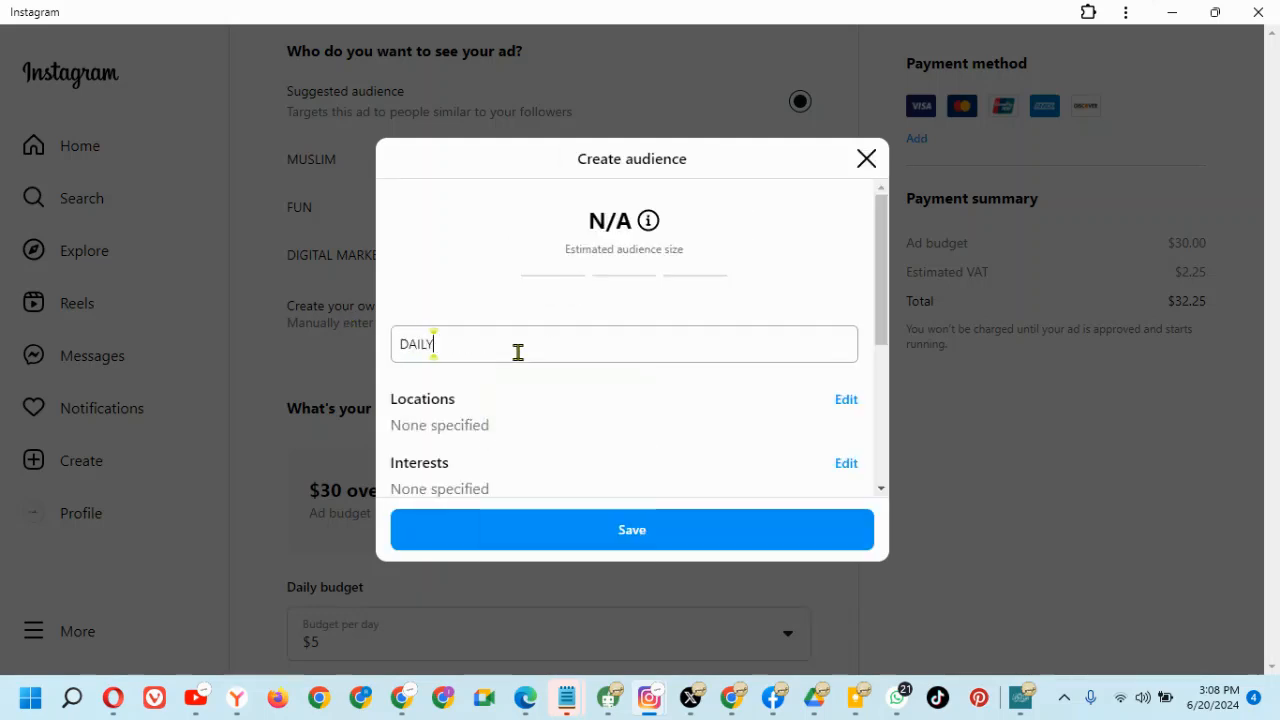
- Add United States and Nigeria as the audience's regional locations and save them
{"action": "left_click", "coordinate": [847, 407]}
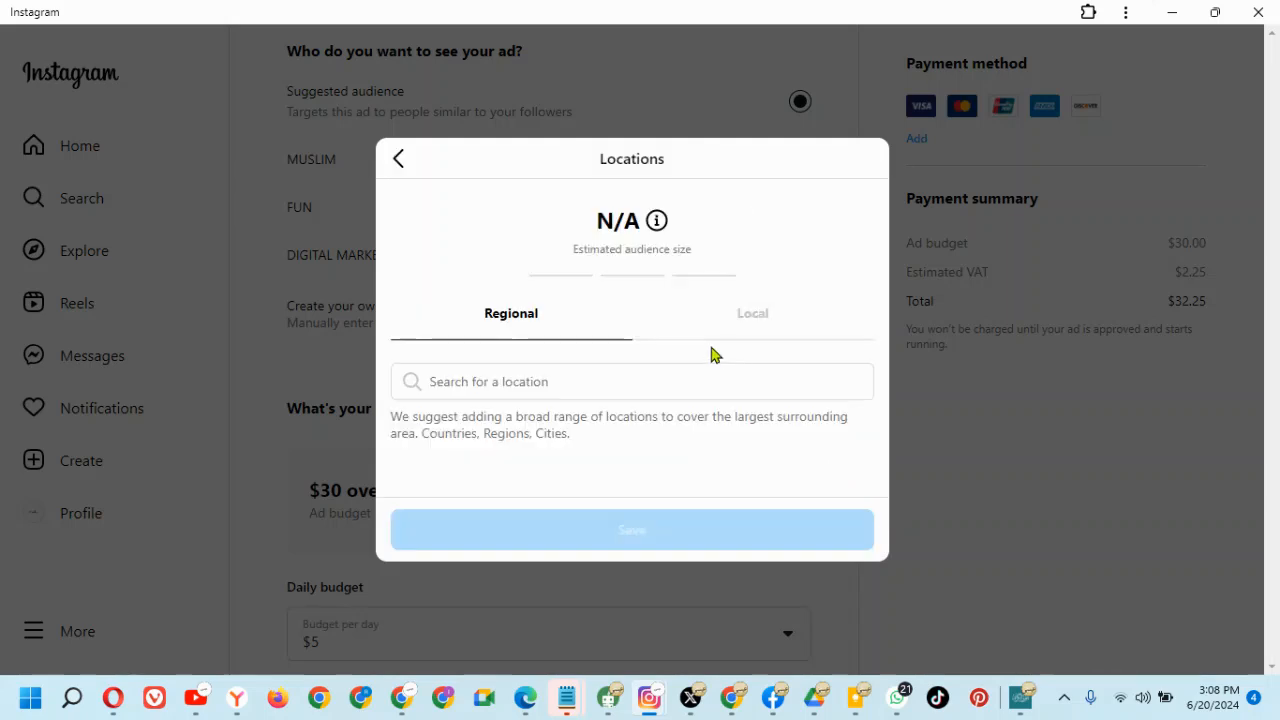
{"action": "left_click", "coordinate": [654, 381]}
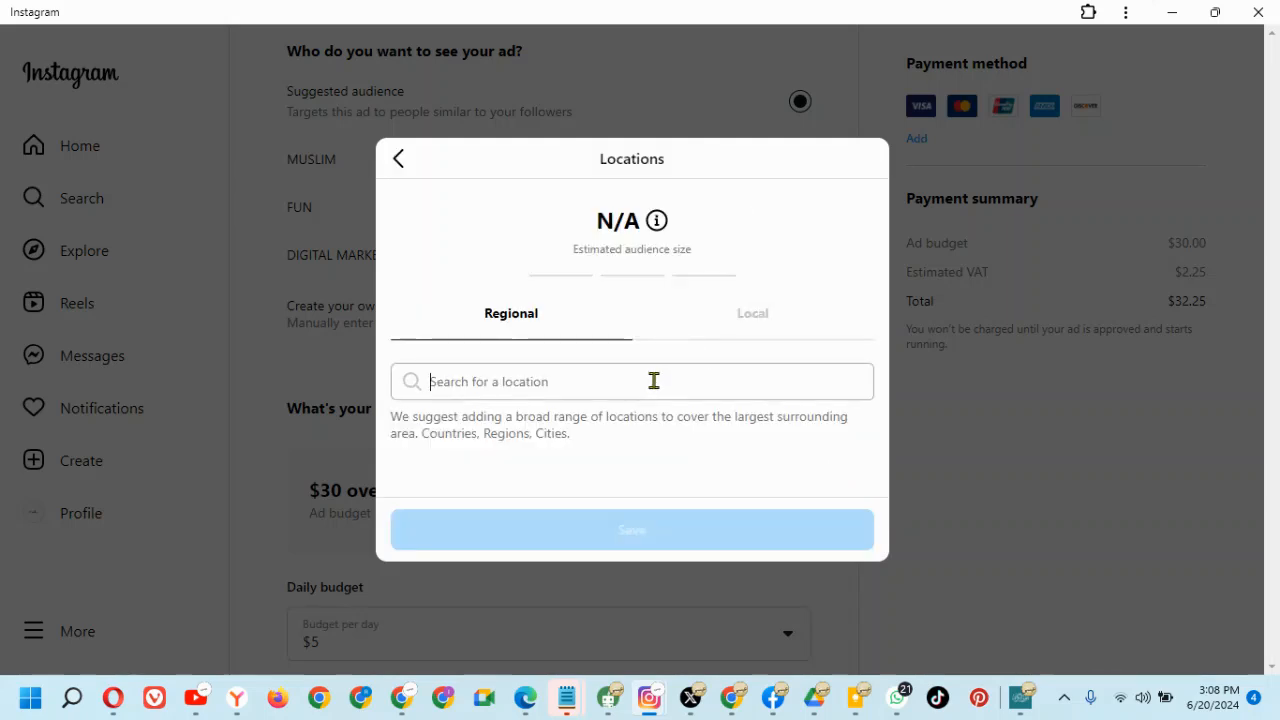
{"action": "type", "text": "UNITED"}
{"action": "key", "text": "BackSpace"}
{"action": "type", "text": "ED STATE"}
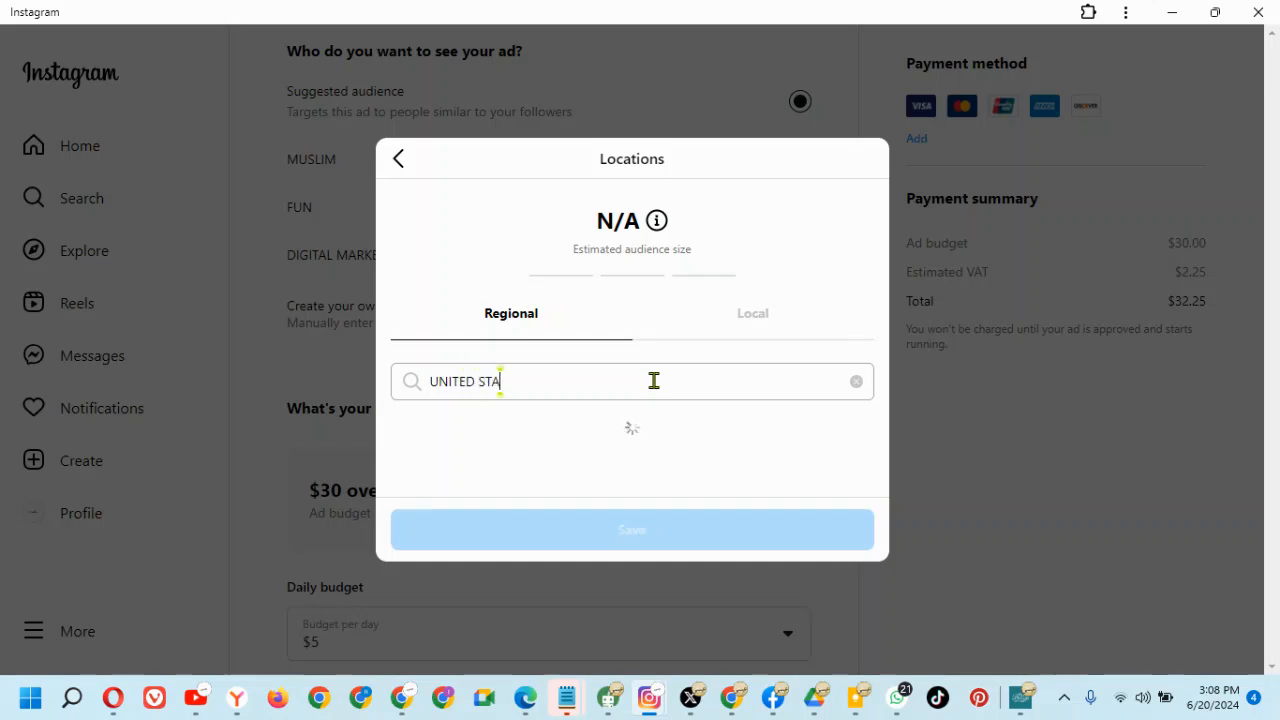
{"action": "left_click", "coordinate": [506, 447]}
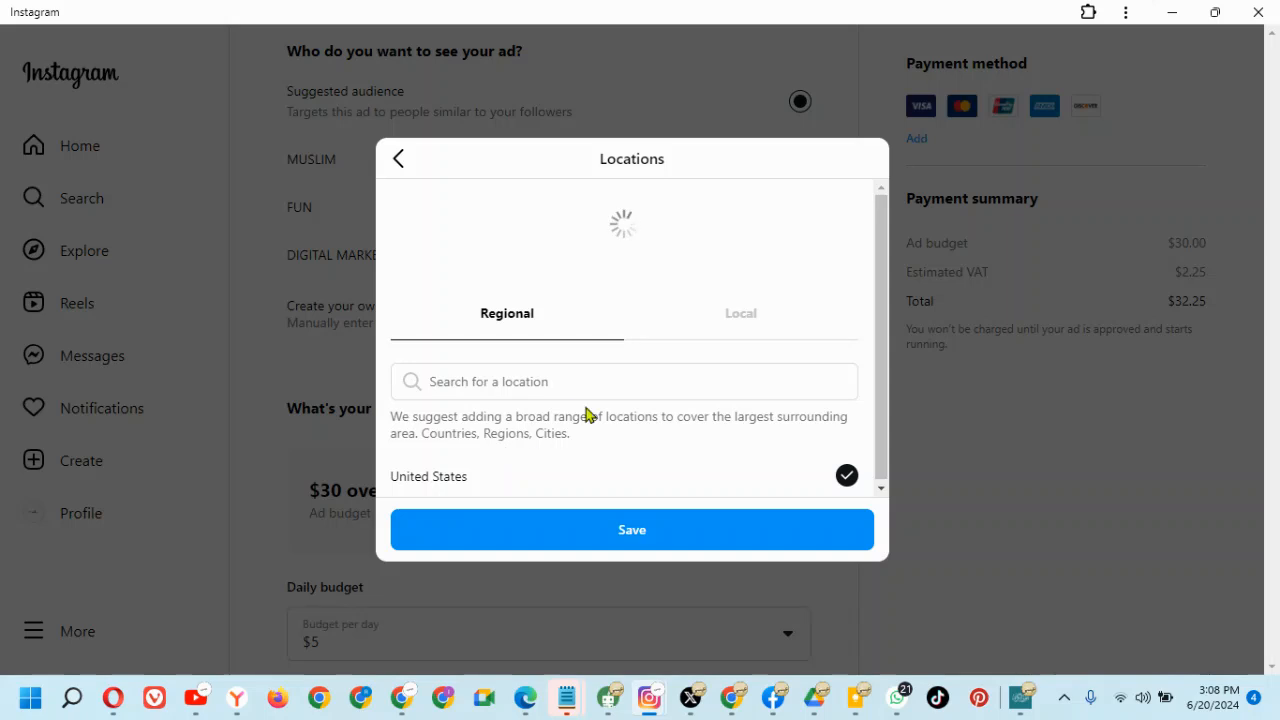
{"action": "type", "text": "NIGERIA"}
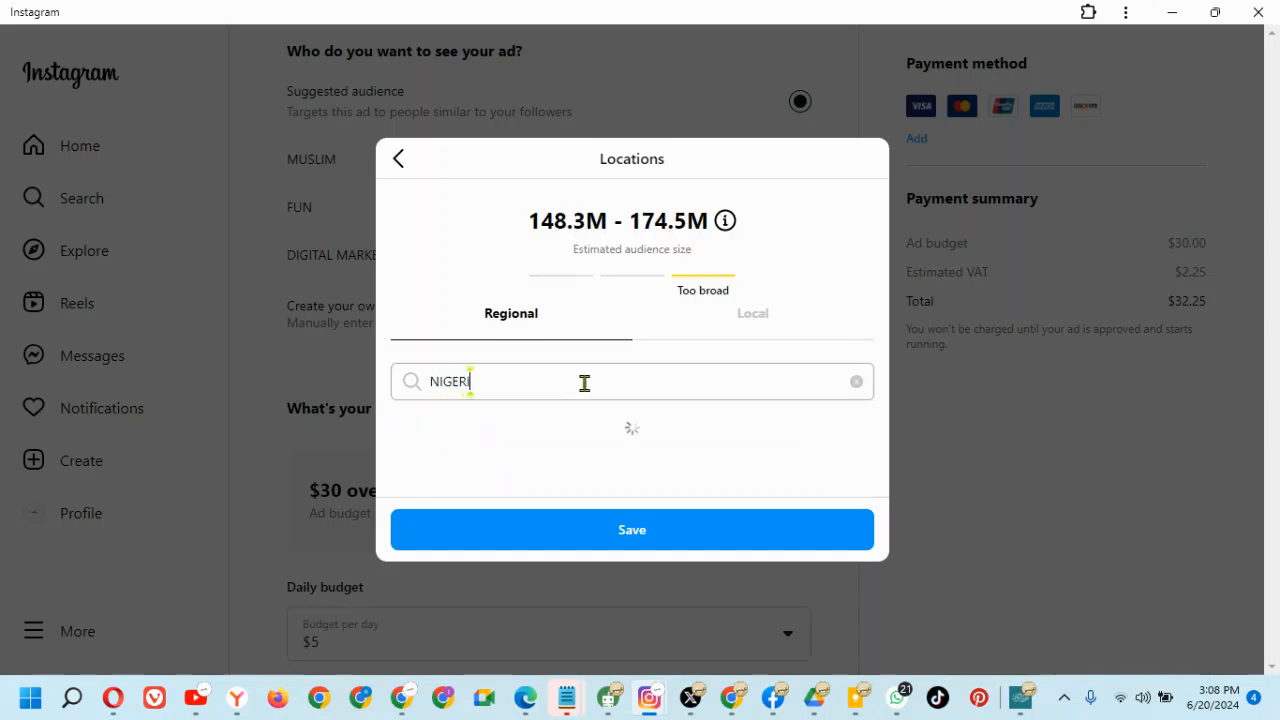
{"action": "left_click", "coordinate": [480, 434]}
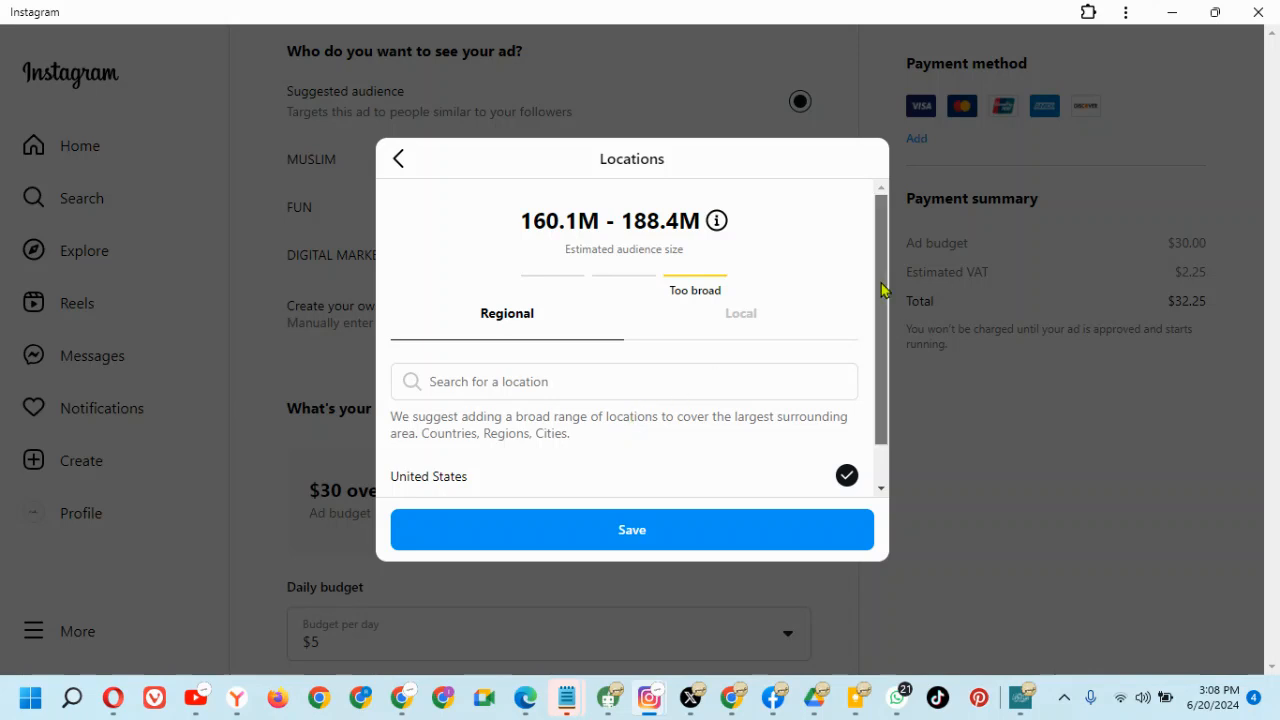
{"action": "left_click_drag", "start_coordinate": [882, 290], "coordinate": [874, 428]}
{"action": "left_click", "coordinate": [632, 531]}
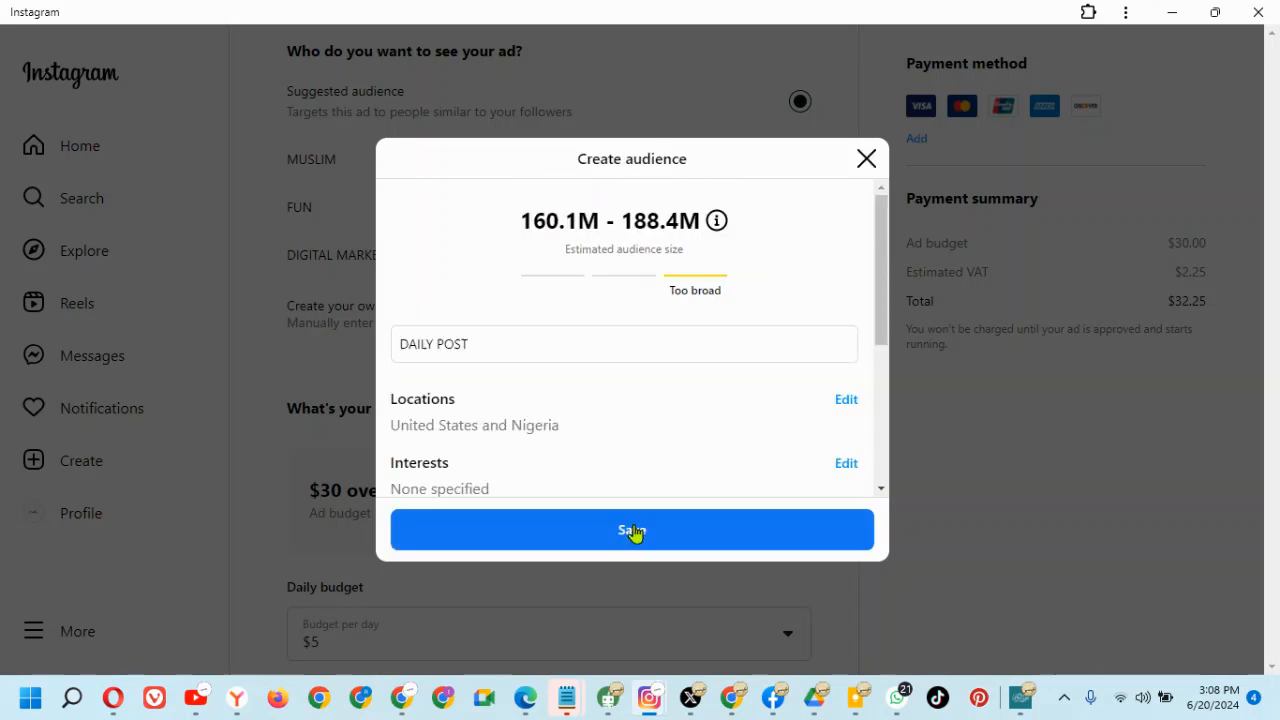
- Add "Motivation" as an interest for the DAILY POST audience
{"action": "scroll", "coordinate": [884, 360], "scroll_direction": "down", "scroll_amount": 1}
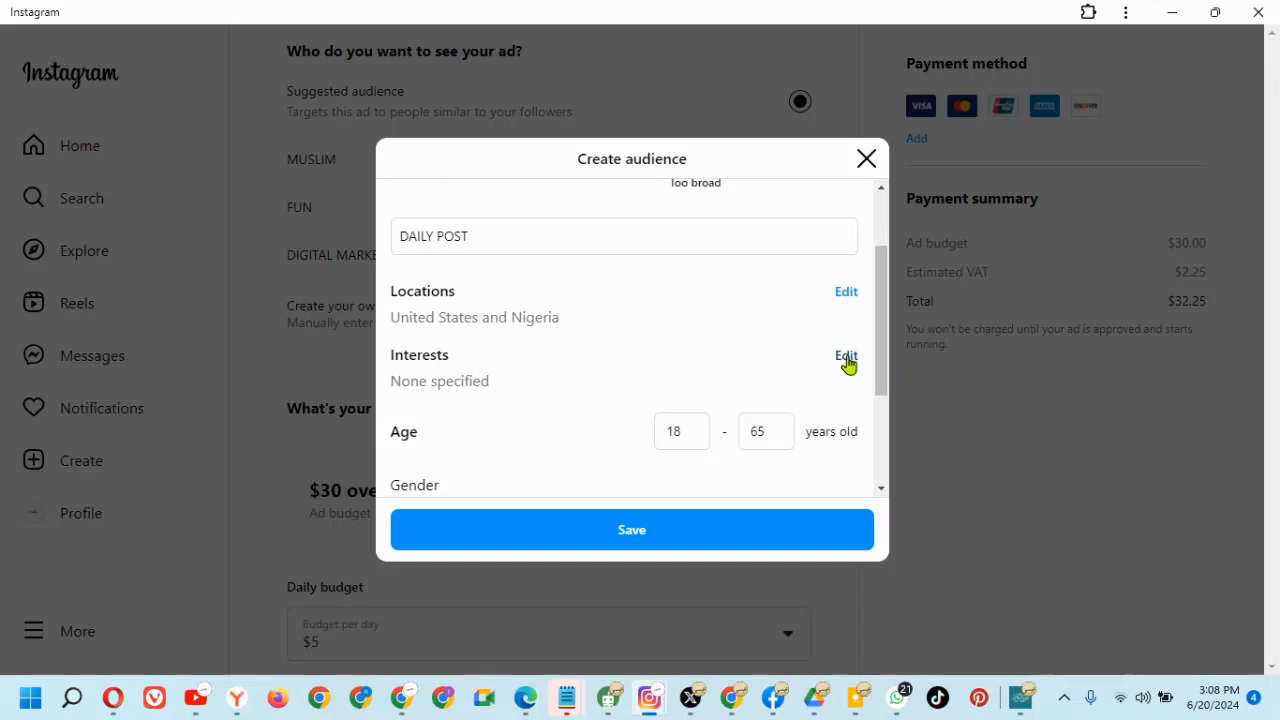
{"action": "left_click", "coordinate": [847, 358]}
{"action": "left_click", "coordinate": [761, 357]}
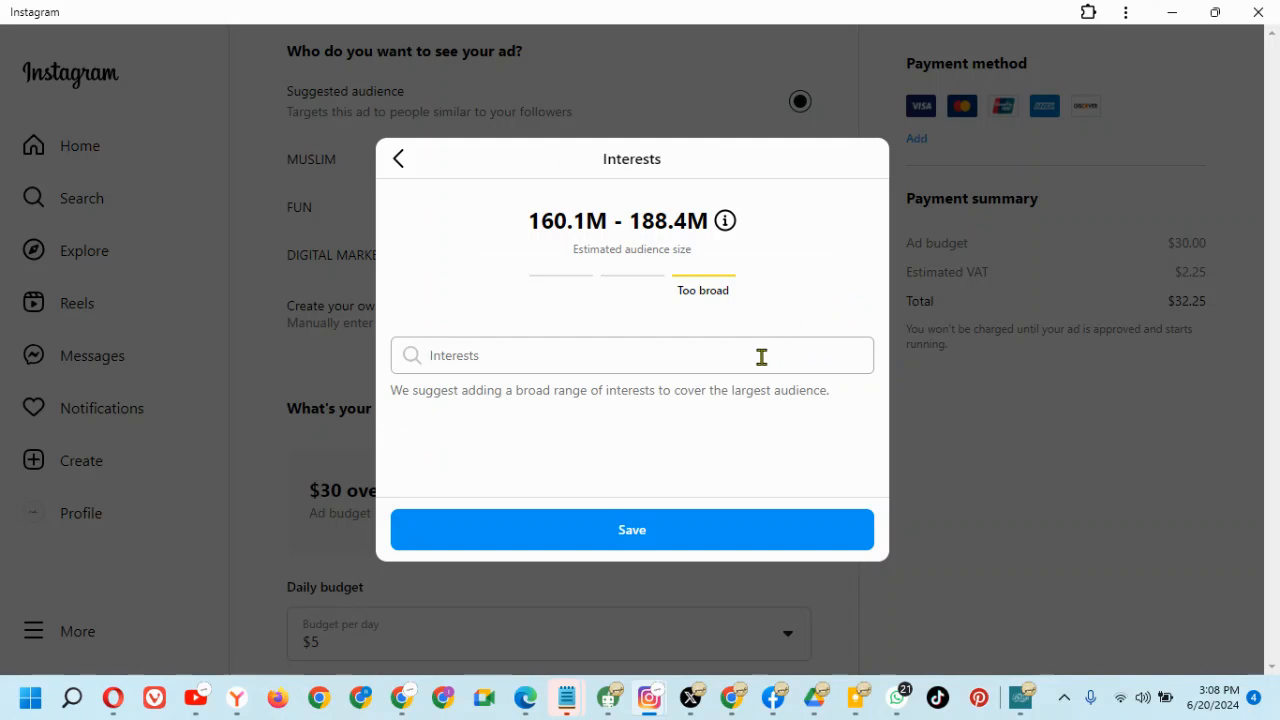
{"action": "type", "text": "MO"}
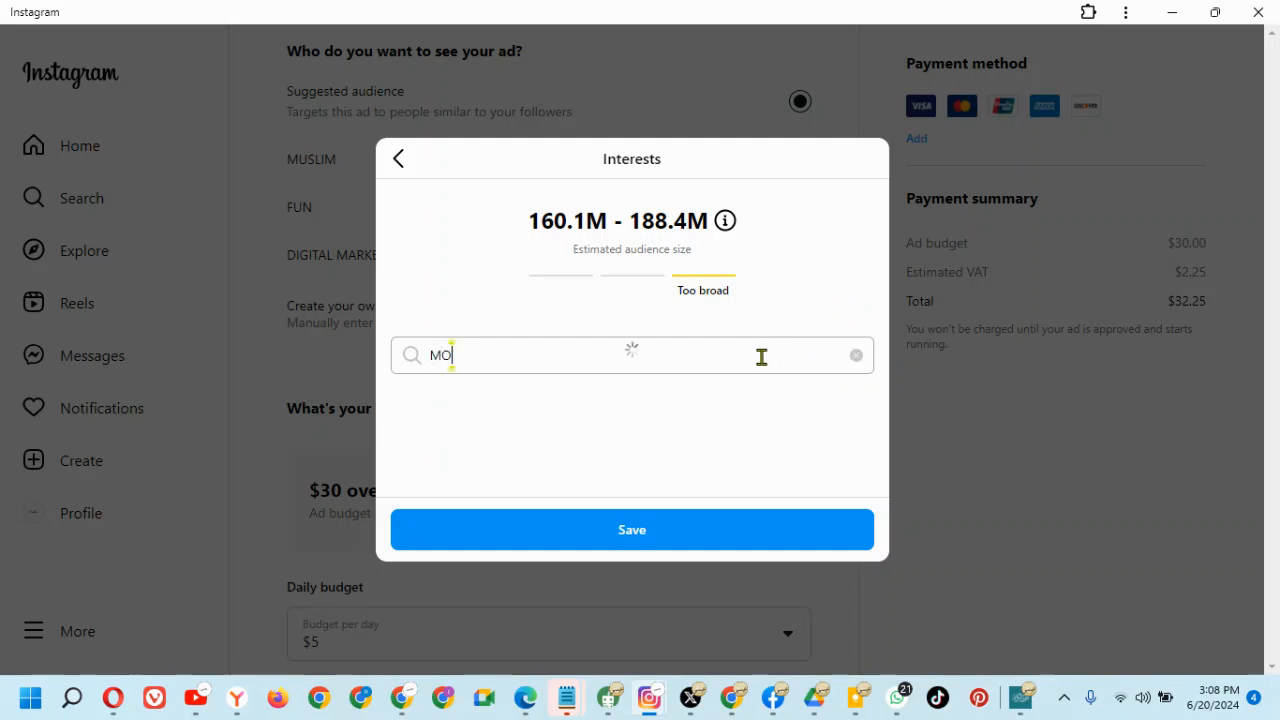
{"action": "type", "text": "TIVATION"}
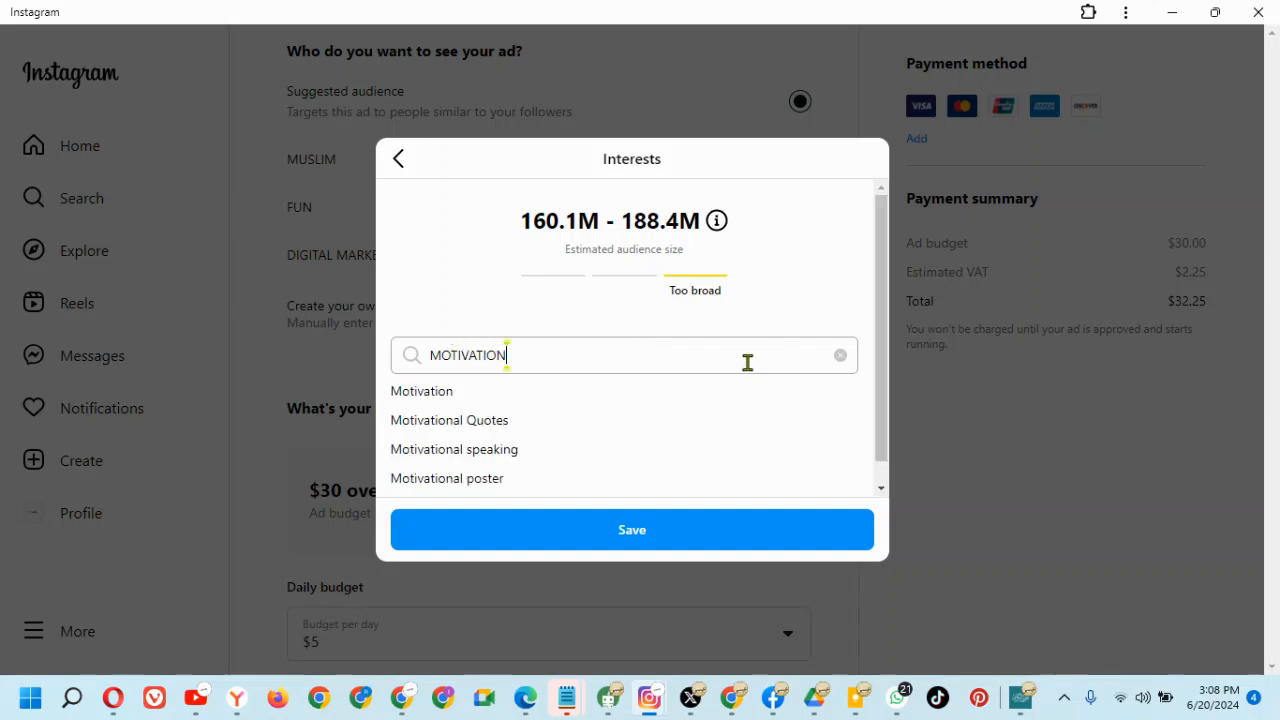
{"action": "left_click", "coordinate": [522, 402]}
- Search for "MOTIVATION" again to add the interests Motivational Quotes and Motivational speaking
{"action": "type", "text": "M"}
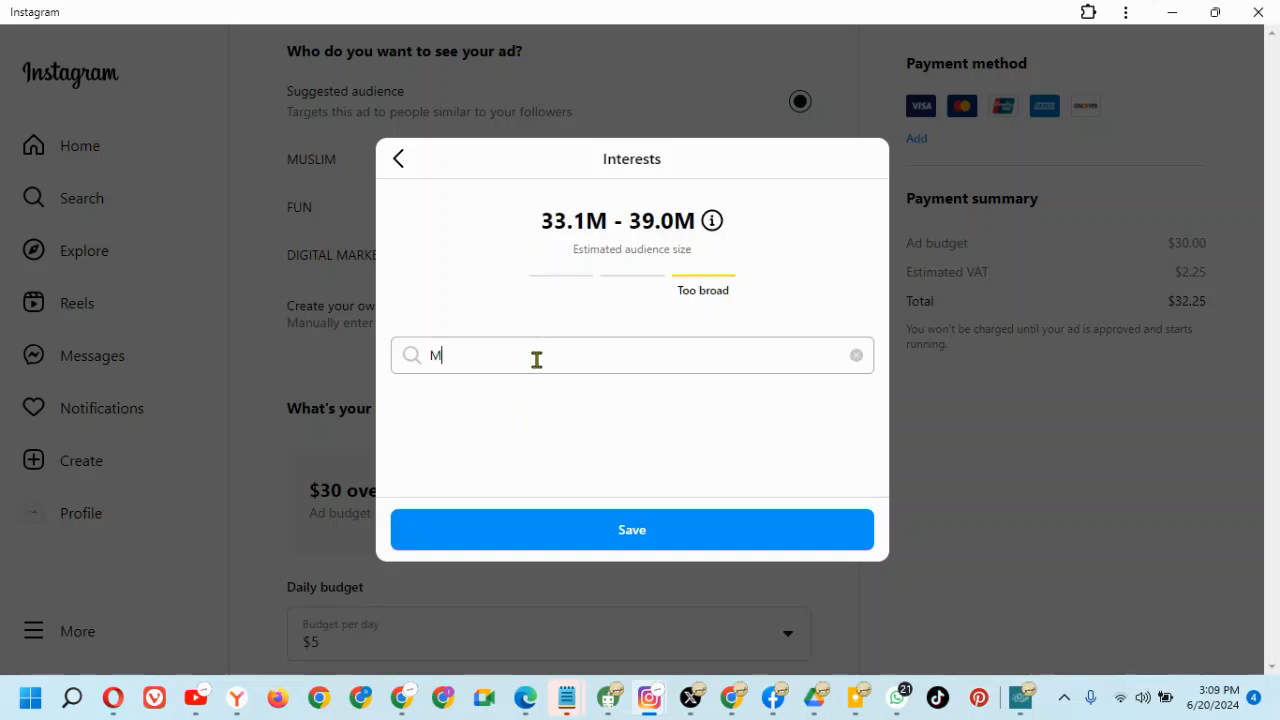
{"action": "type", "text": "OTIVATION"}
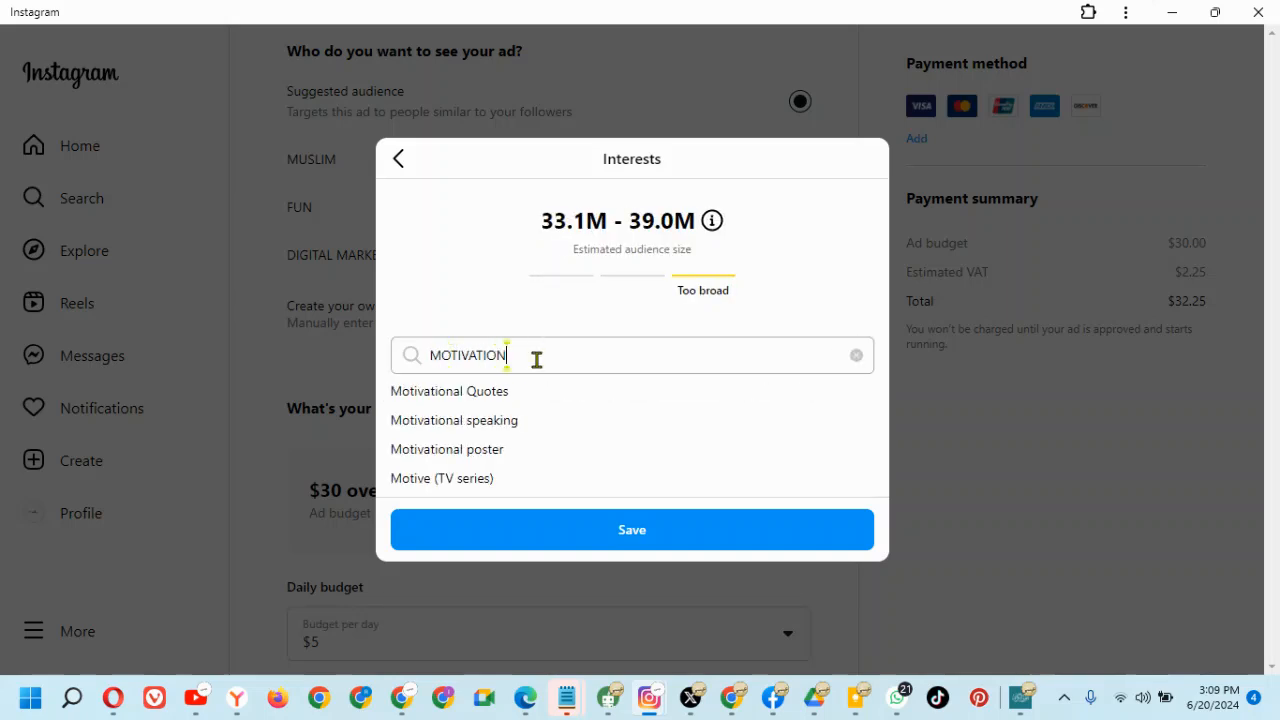
{"action": "left_click", "coordinate": [507, 392]}
{"action": "left_click", "coordinate": [551, 355]}
{"action": "type", "text": "M"}
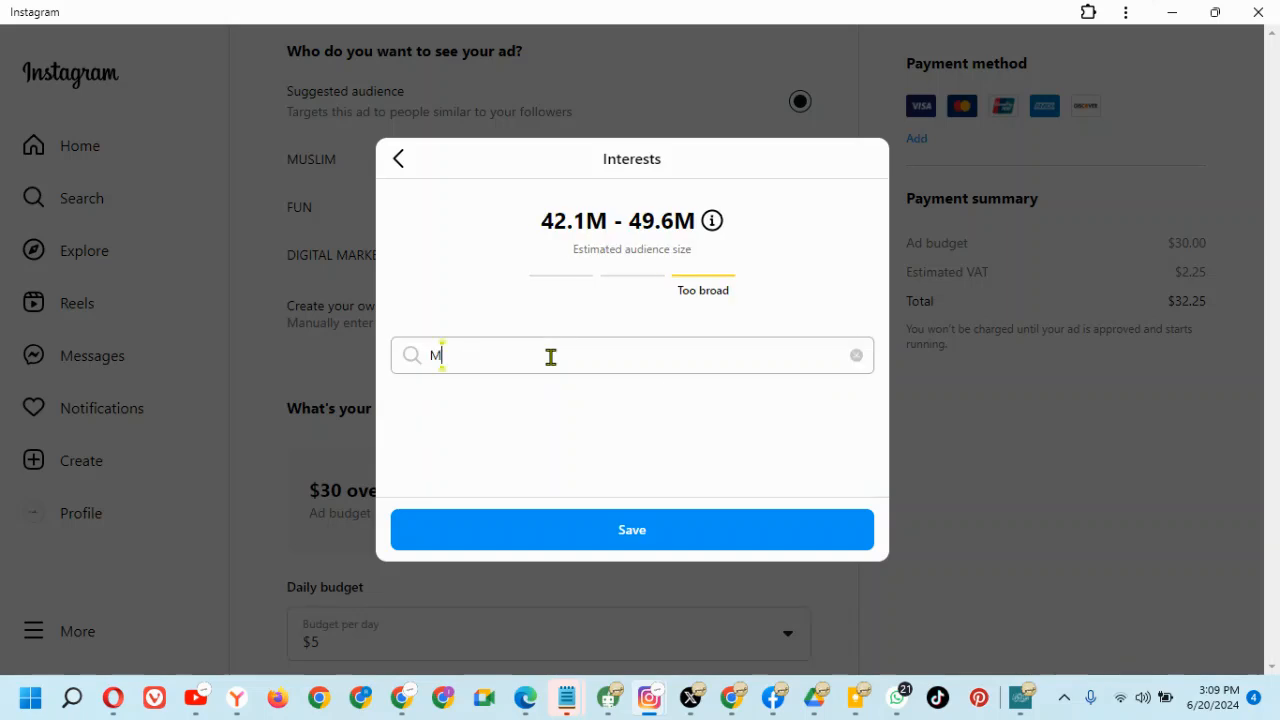
{"action": "type", "text": "OTIVATION"}
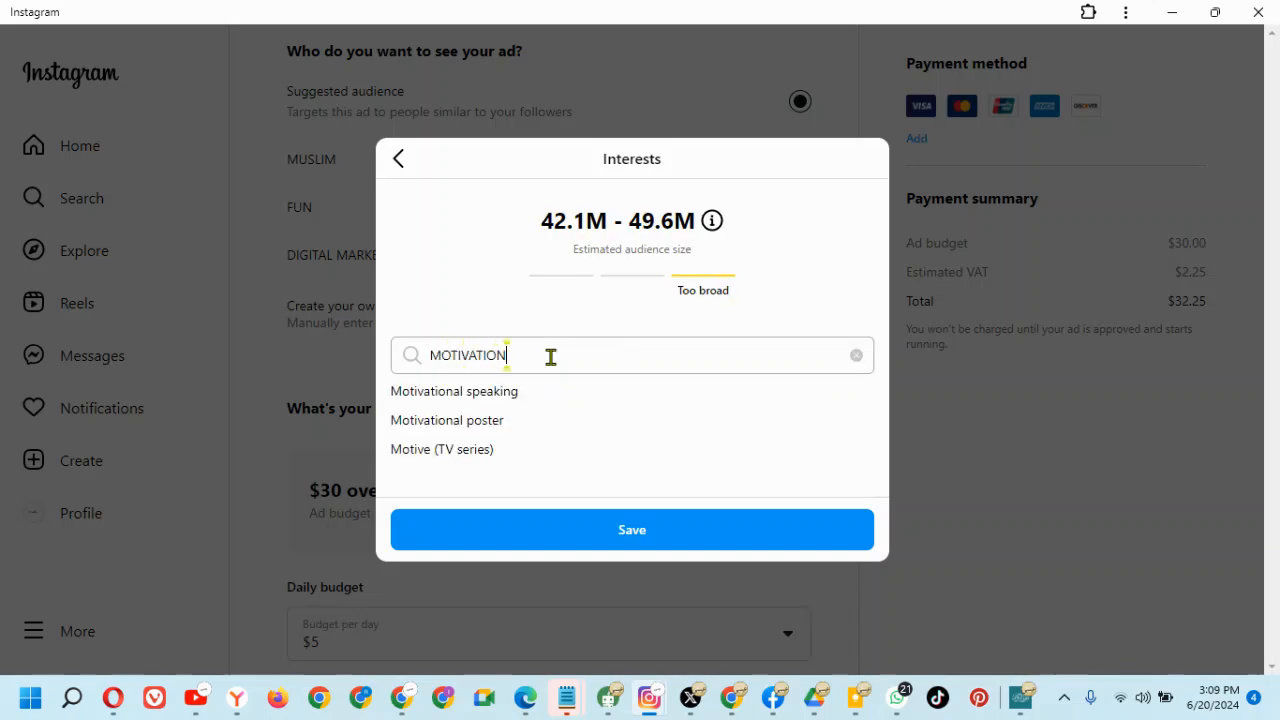
{"action": "left_click", "coordinate": [516, 398]}
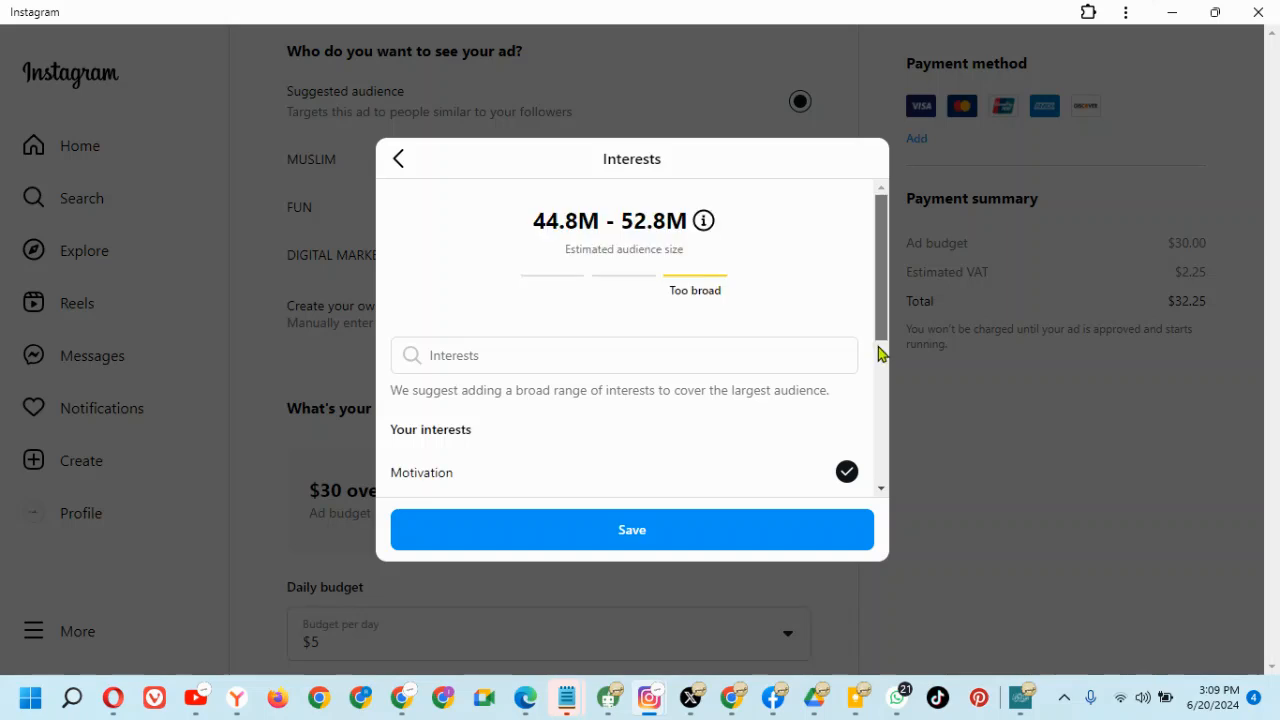
- Add the suggested interests Self-confidence (emotion), Personal development (personal identity) and Self-awareness (psychology), and save the interests
{"action": "left_click_drag", "start_coordinate": [880, 355], "coordinate": [883, 420]}
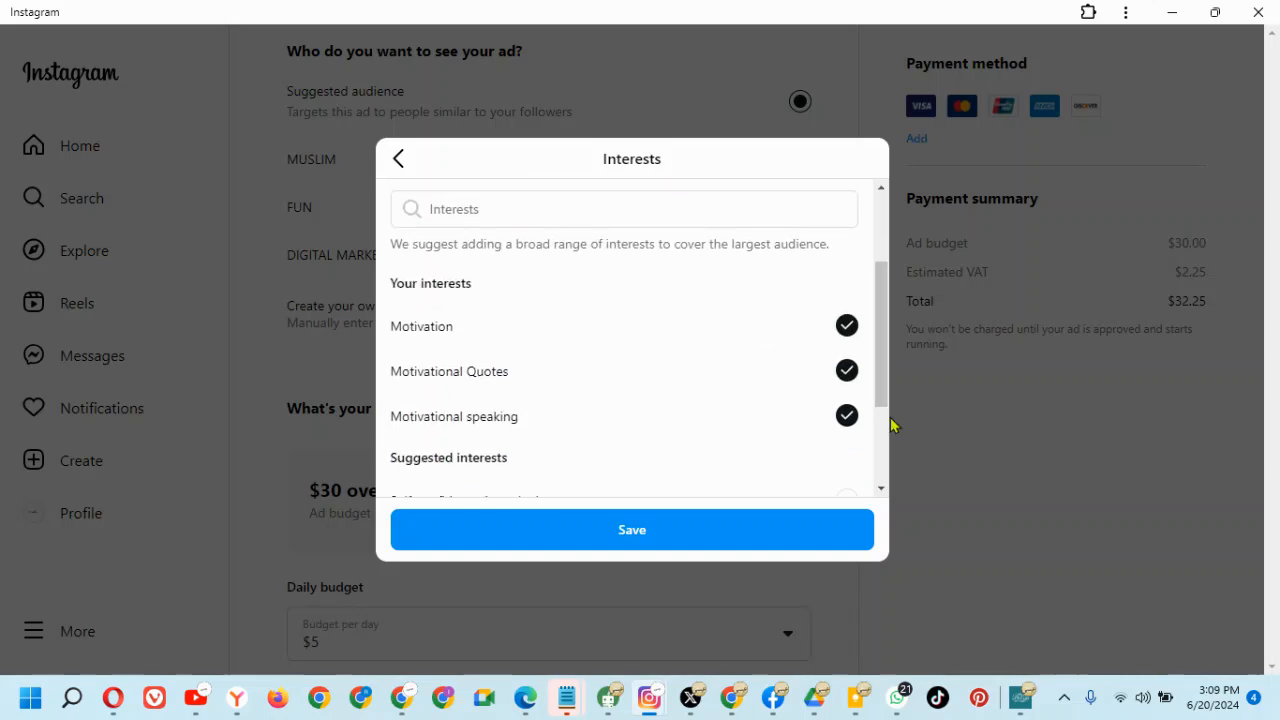
{"action": "left_click_drag", "start_coordinate": [880, 357], "coordinate": [889, 434]}
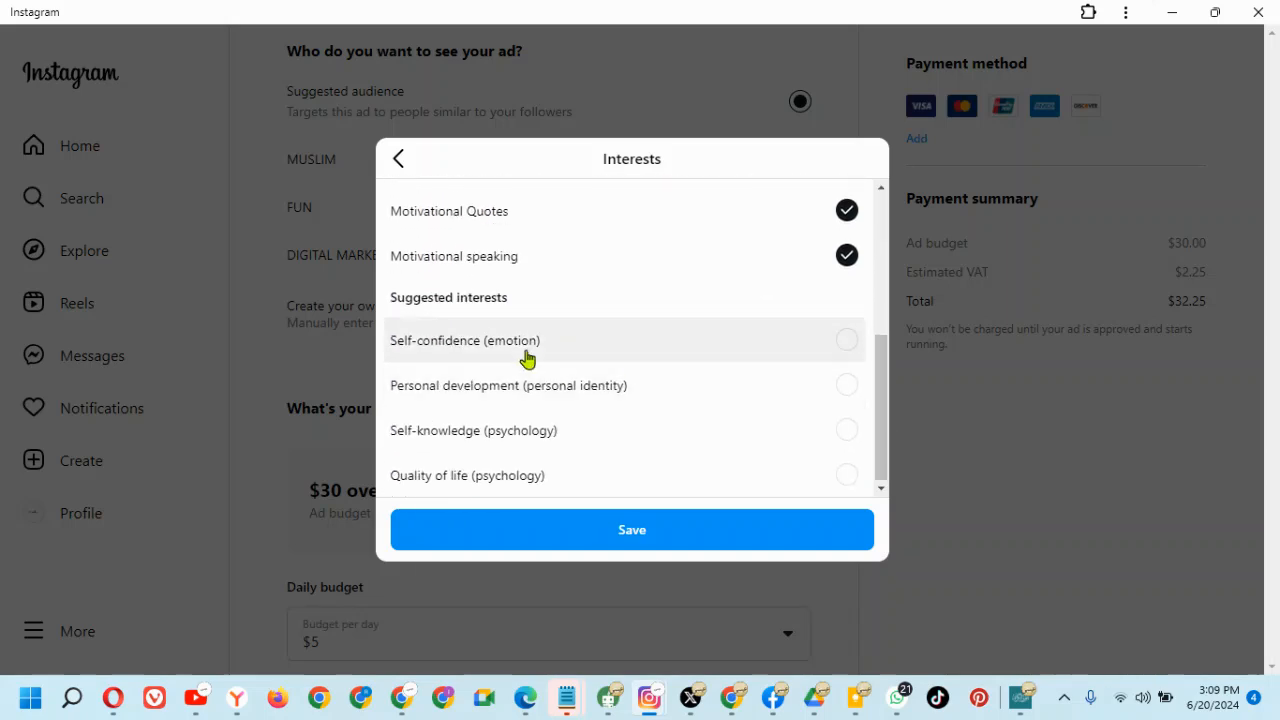
{"action": "left_click", "coordinate": [847, 341]}
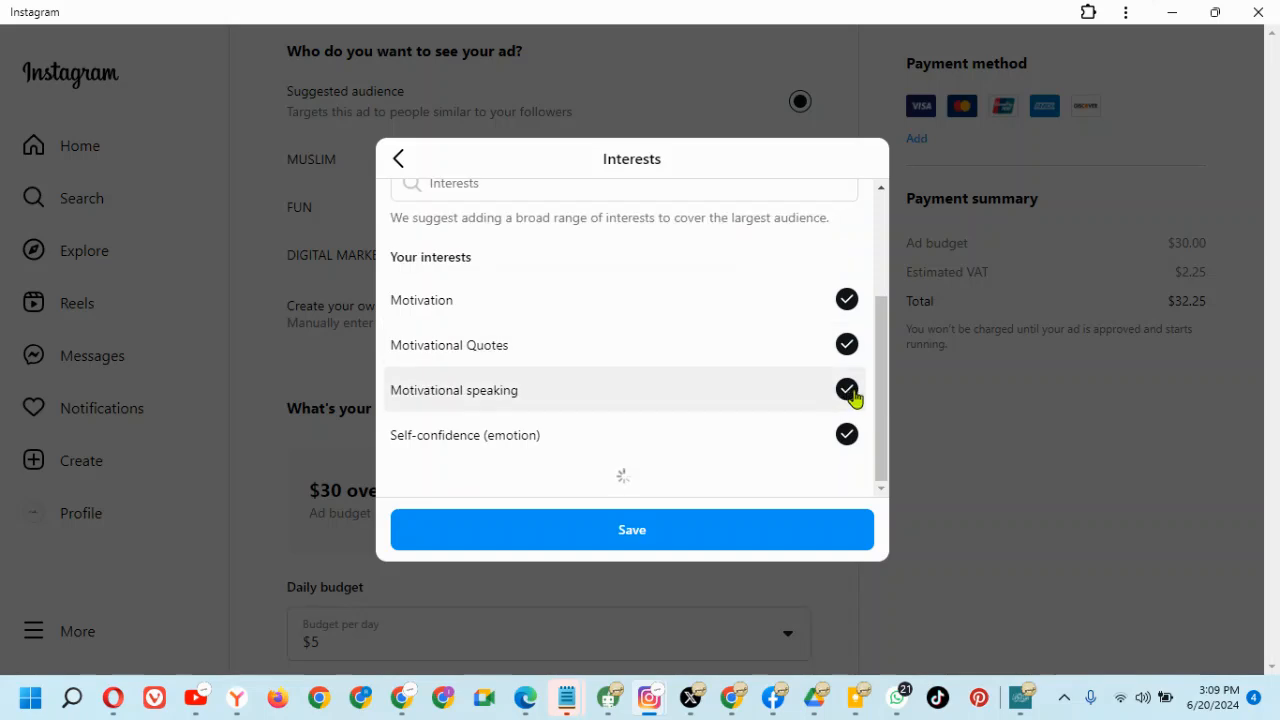
{"action": "left_click_drag", "start_coordinate": [883, 374], "coordinate": [886, 437]}
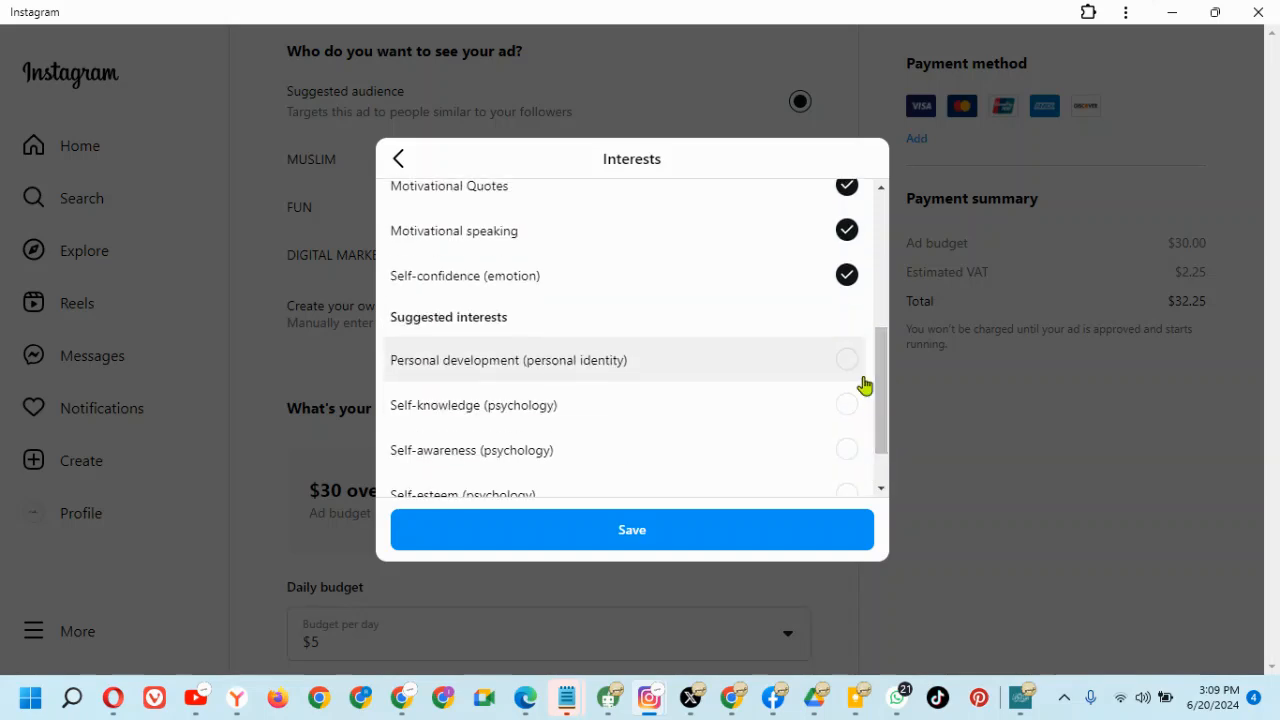
{"action": "left_click", "coordinate": [847, 362]}
{"action": "left_click_drag", "start_coordinate": [880, 400], "coordinate": [883, 466]}
{"action": "left_click", "coordinate": [846, 391]}
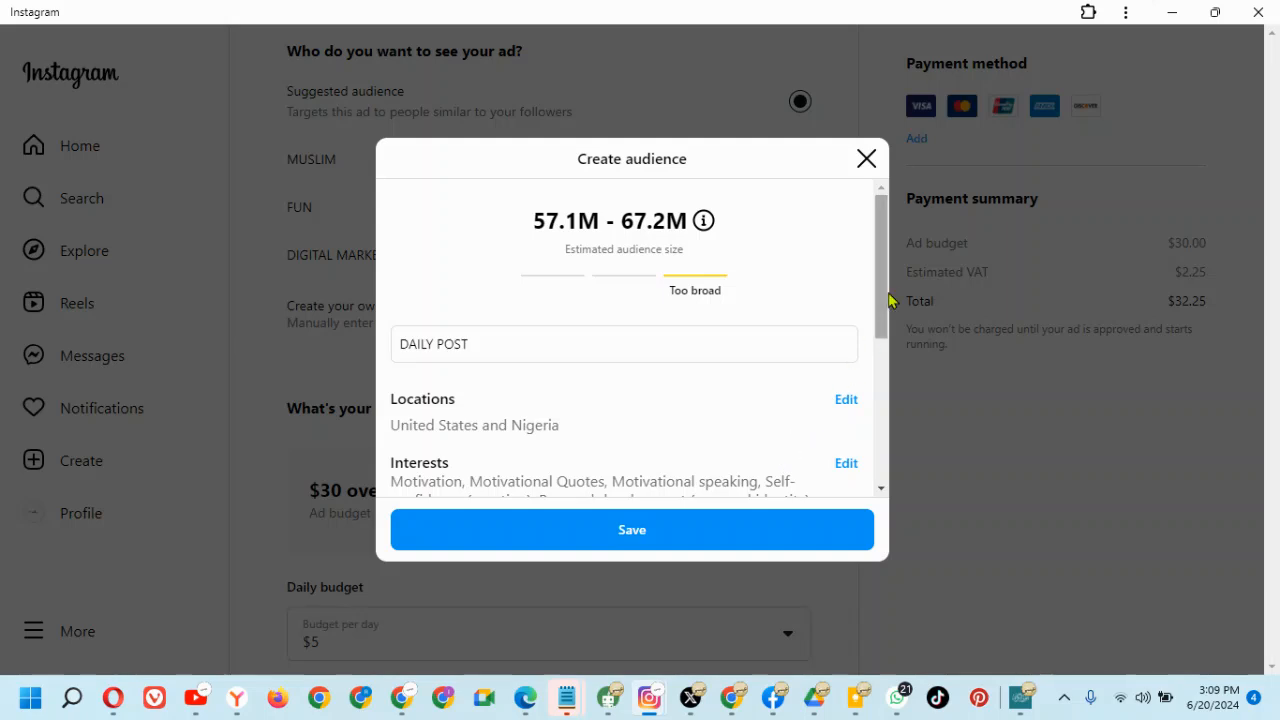
- Try a minimum age of 22, return it to 18, and save the custom audience
{"action": "left_click_drag", "start_coordinate": [884, 297], "coordinate": [885, 445]}
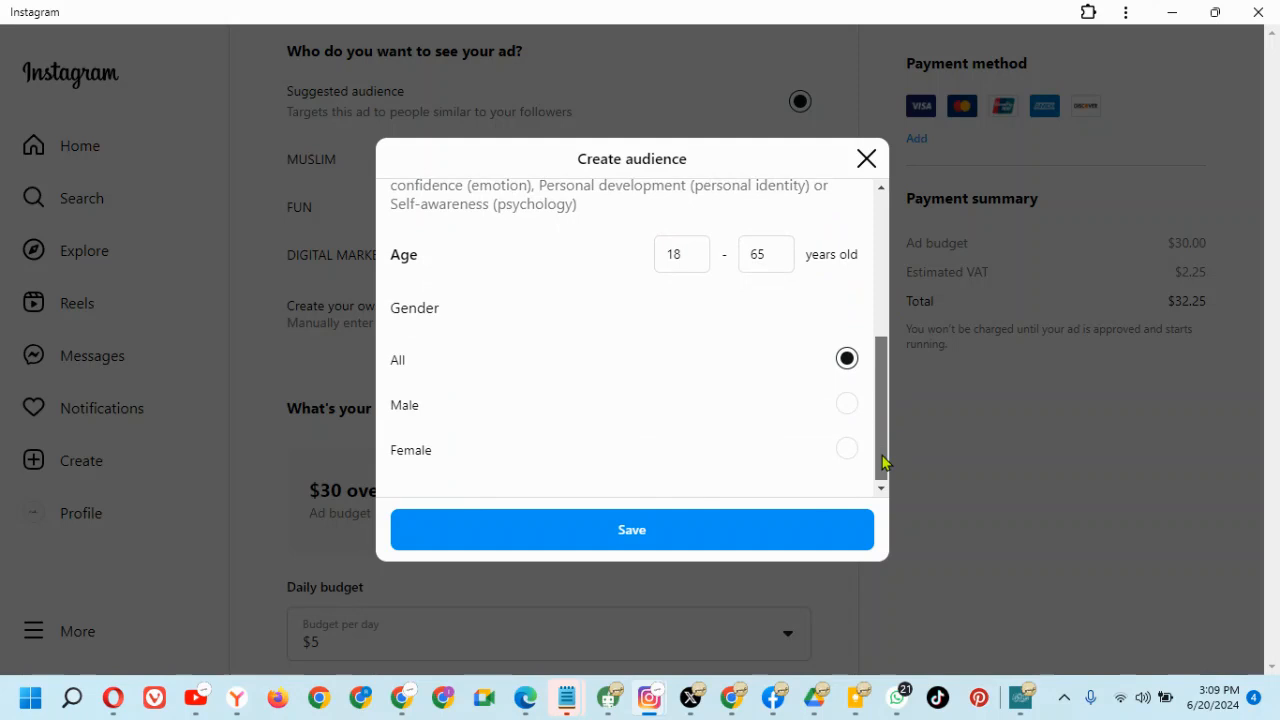
{"action": "left_click", "coordinate": [686, 249]}
{"action": "left_click", "coordinate": [686, 249]}
{"action": "left_click", "coordinate": [690, 248]}
{"action": "left_click", "coordinate": [694, 246]}
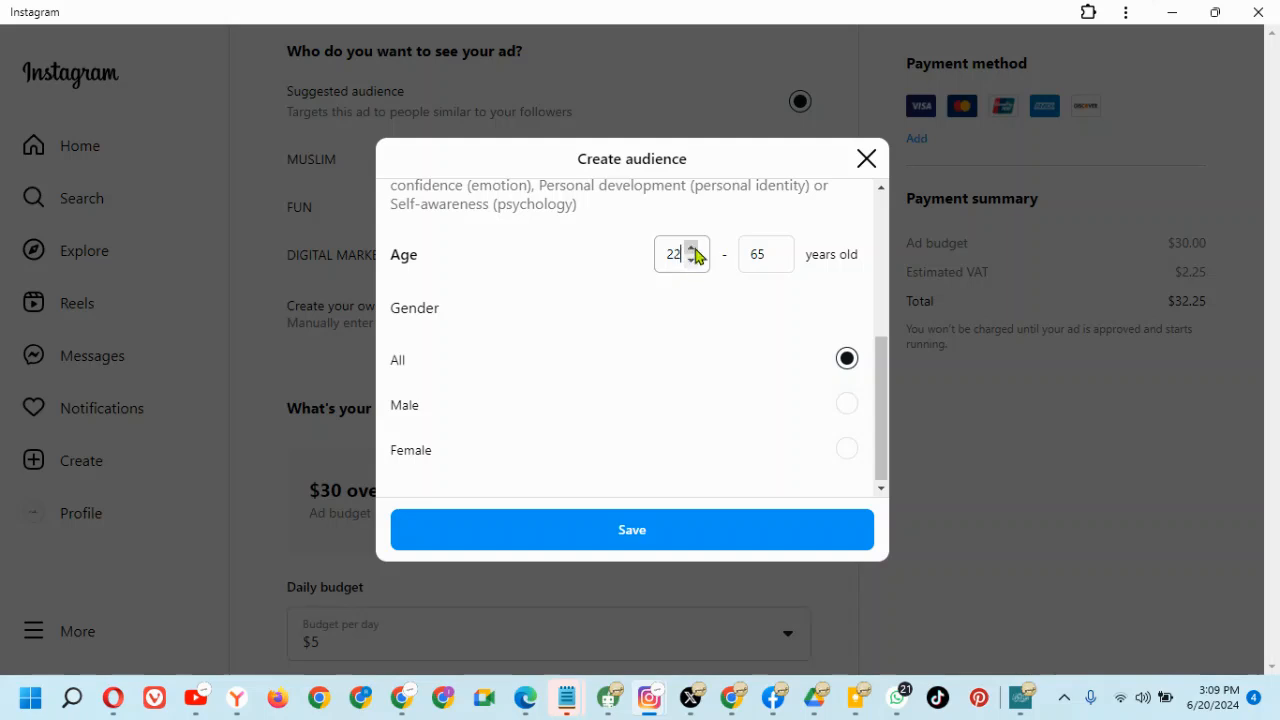
{"action": "left_click", "coordinate": [691, 261]}
{"action": "left_click", "coordinate": [691, 261]}
{"action": "left_click", "coordinate": [645, 530]}
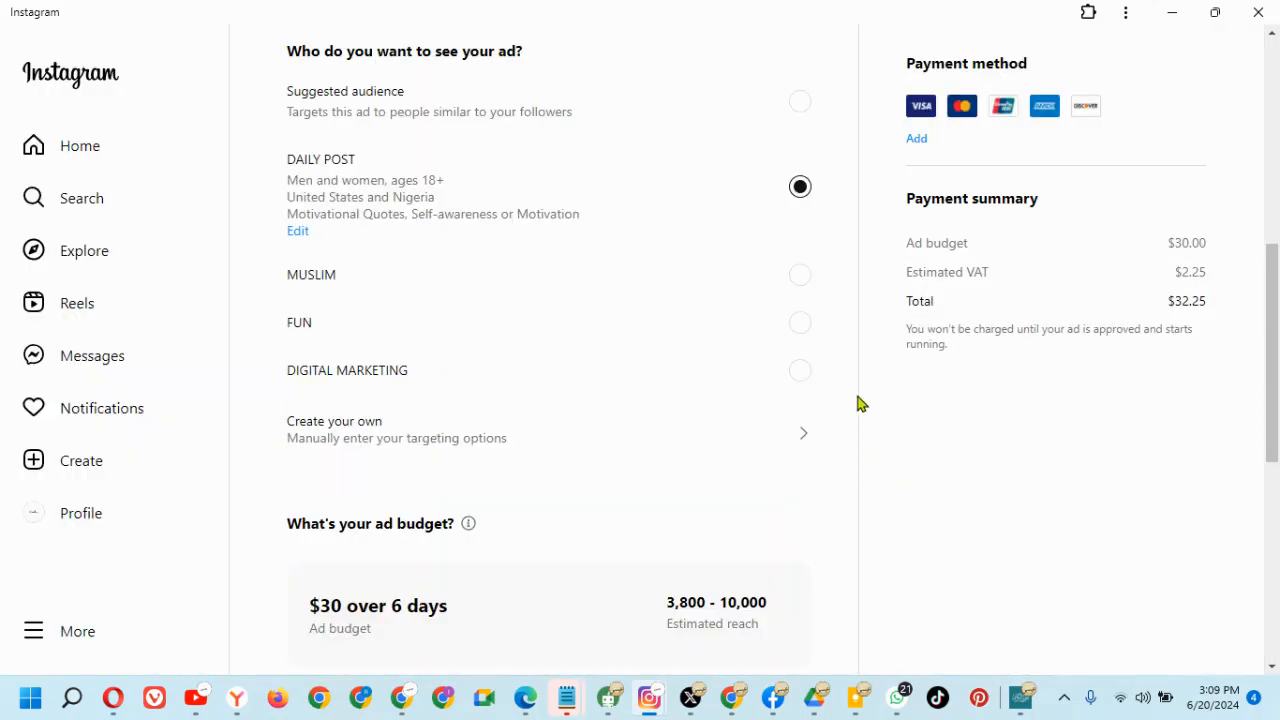
- Try a daily ad budget of $1, and settle on $11 per day
{"action": "scroll", "coordinate": [1277, 312], "scroll_direction": "down", "scroll_amount": 5}
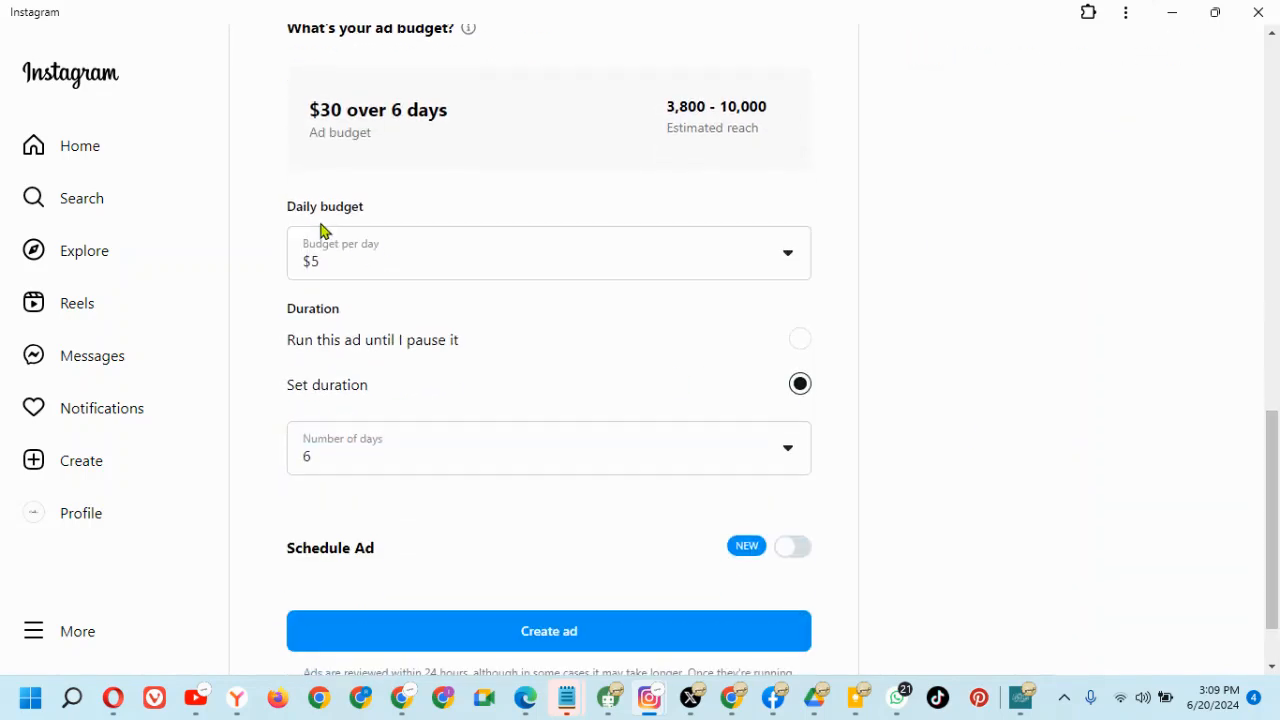
{"action": "left_click", "coordinate": [379, 265]}
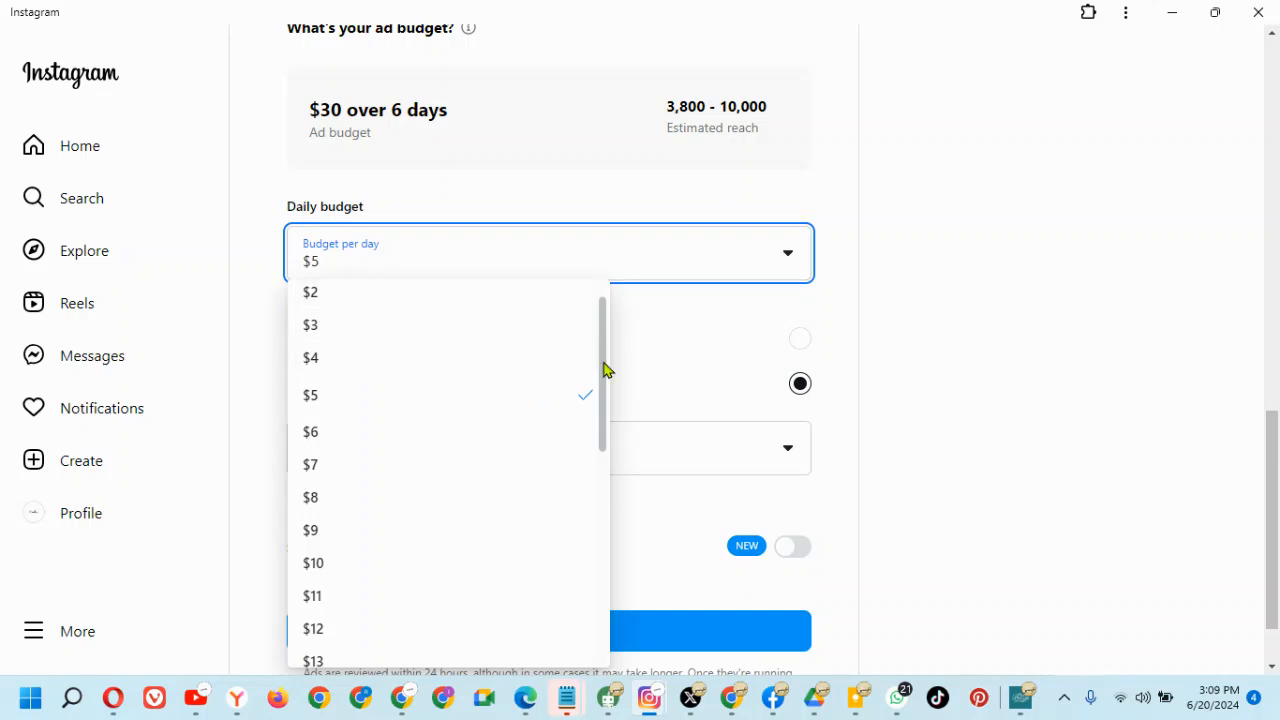
{"action": "left_click_drag", "start_coordinate": [606, 371], "coordinate": [606, 309]}
{"action": "left_click", "coordinate": [557, 306]}
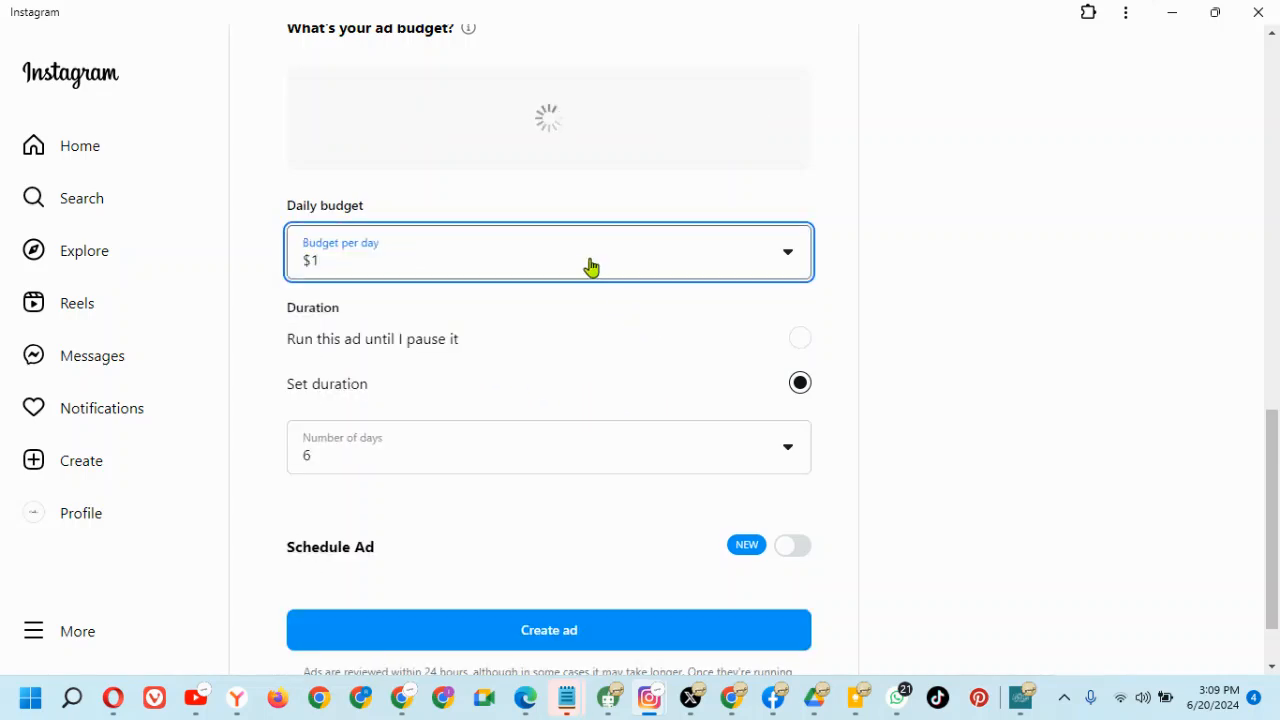
{"action": "left_click", "coordinate": [590, 268]}
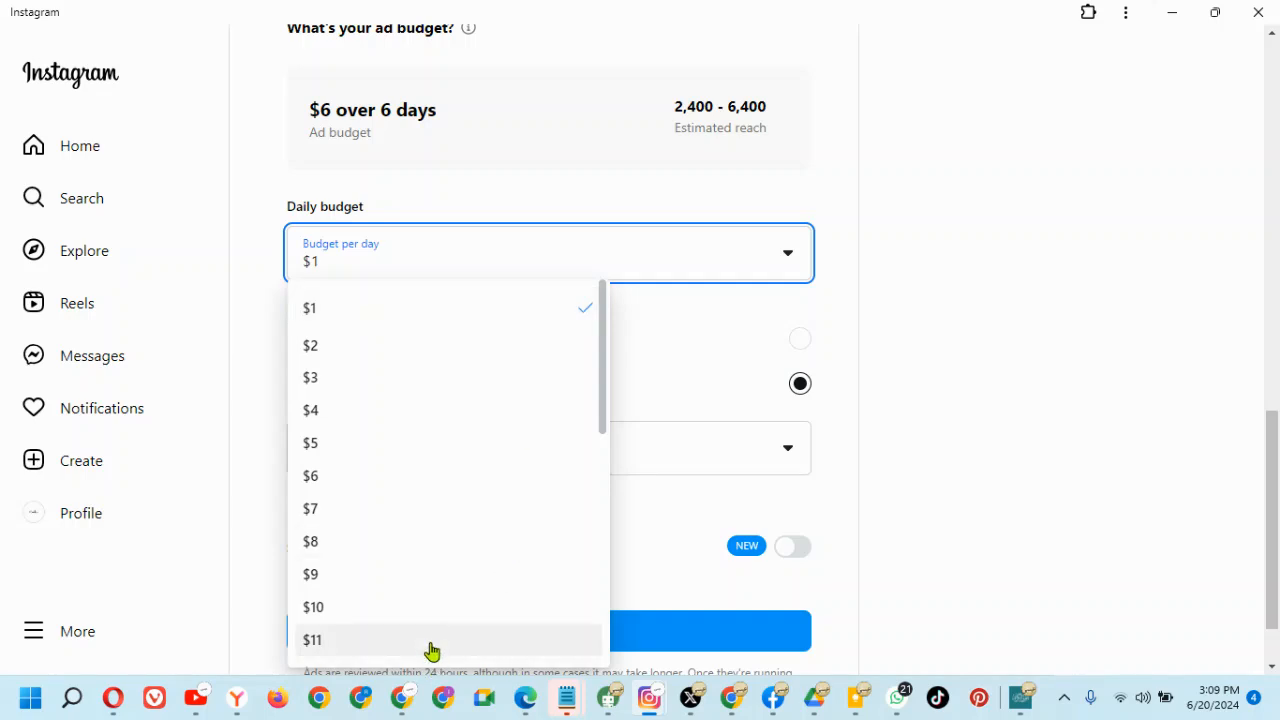
{"action": "left_click", "coordinate": [426, 640]}
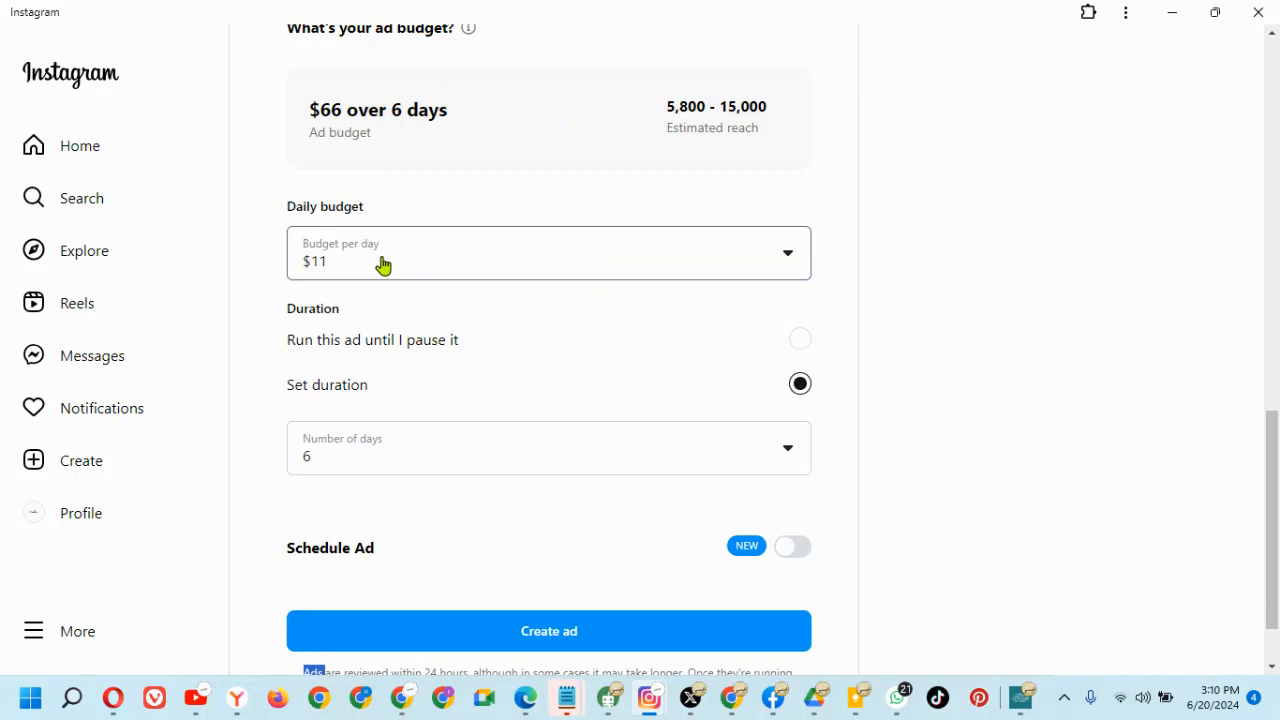
{"action": "left_click", "coordinate": [382, 263]}
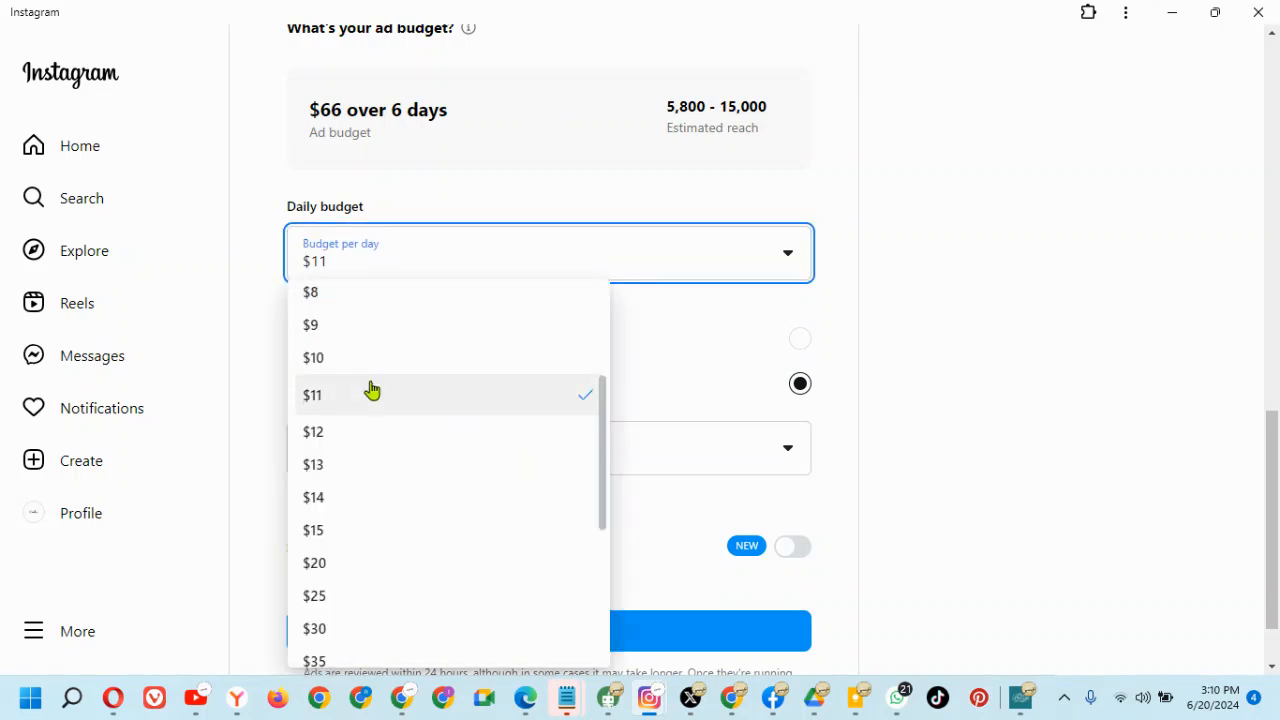
{"action": "left_click", "coordinate": [371, 400]}
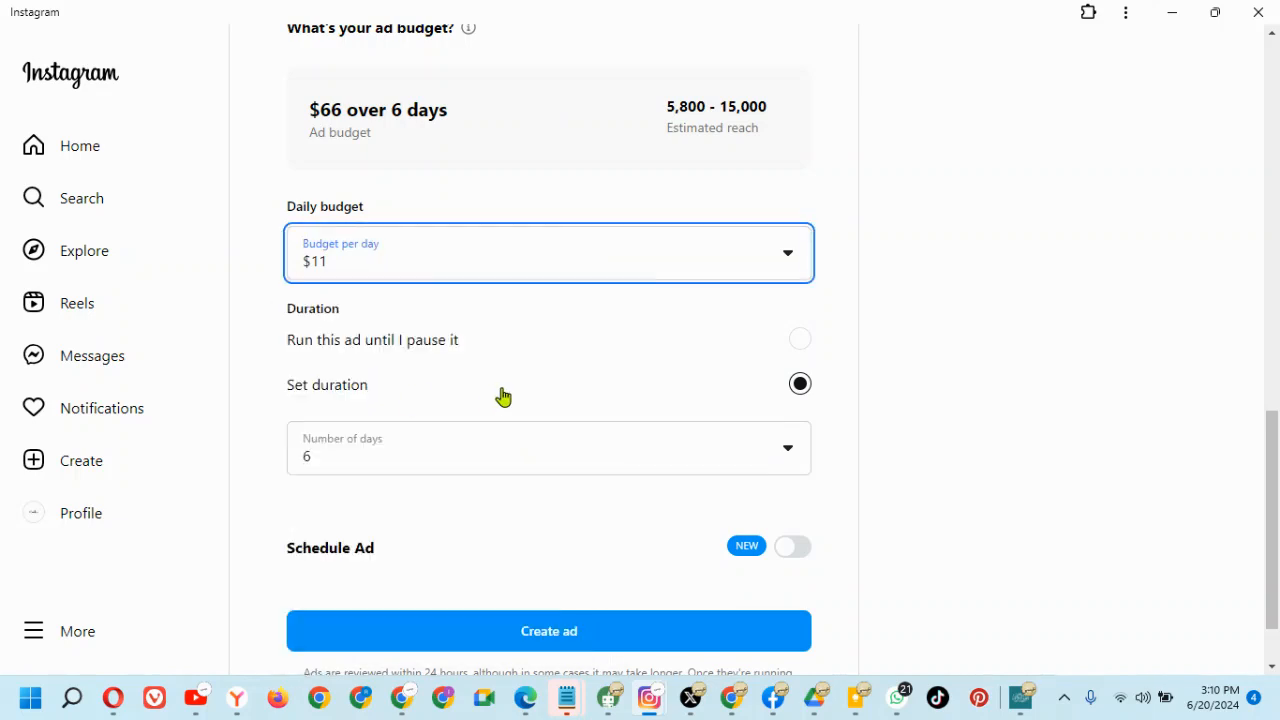
- Set the ad duration to 30 days
{"action": "left_click", "coordinate": [340, 463]}
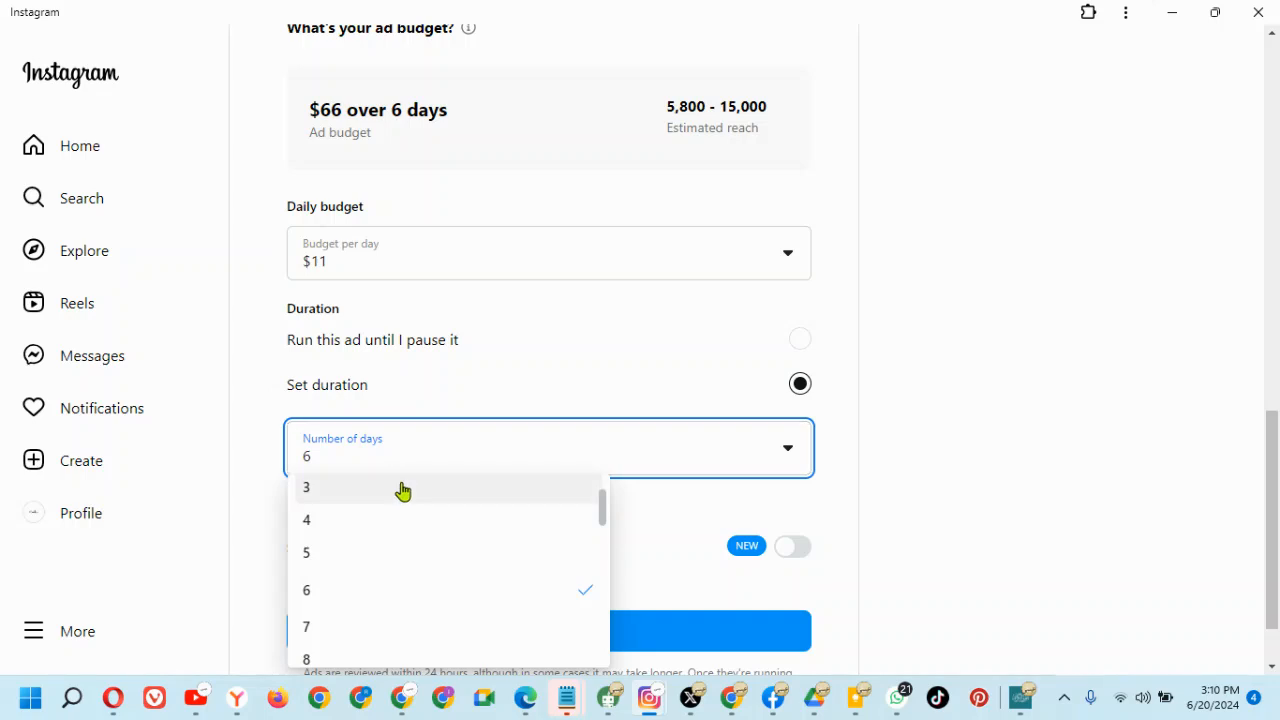
{"action": "left_click_drag", "start_coordinate": [605, 509], "coordinate": [603, 657]}
{"action": "left_click", "coordinate": [553, 647]}
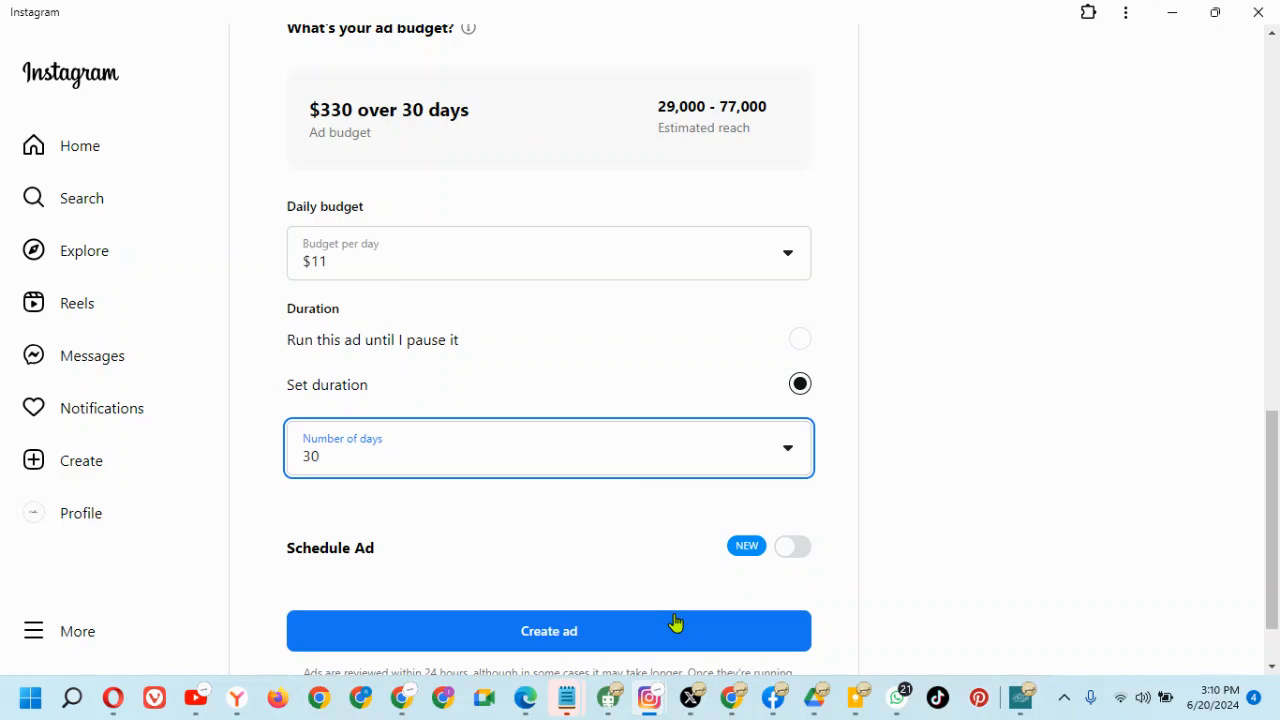
- View the debit or credit card form for adding a payment method, and close it without entering card details
{"action": "left_click_drag", "start_coordinate": [1278, 490], "coordinate": [1269, 240]}
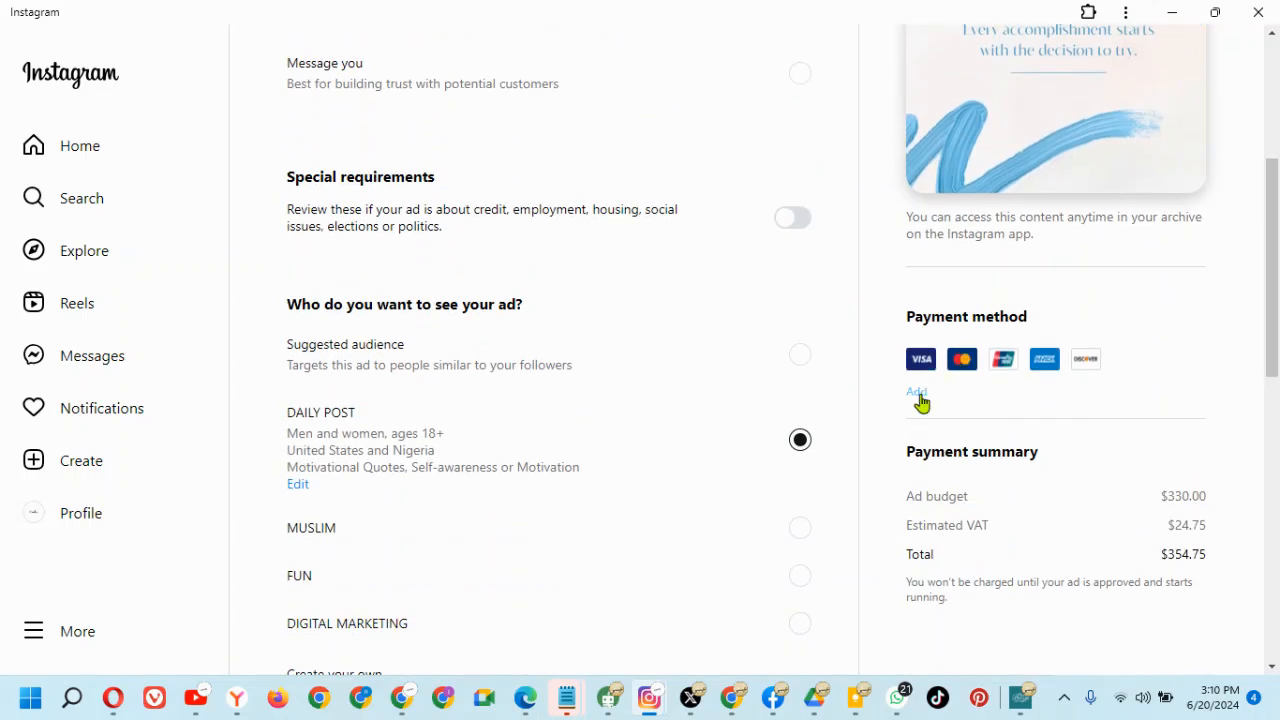
{"action": "left_click", "coordinate": [917, 393]}
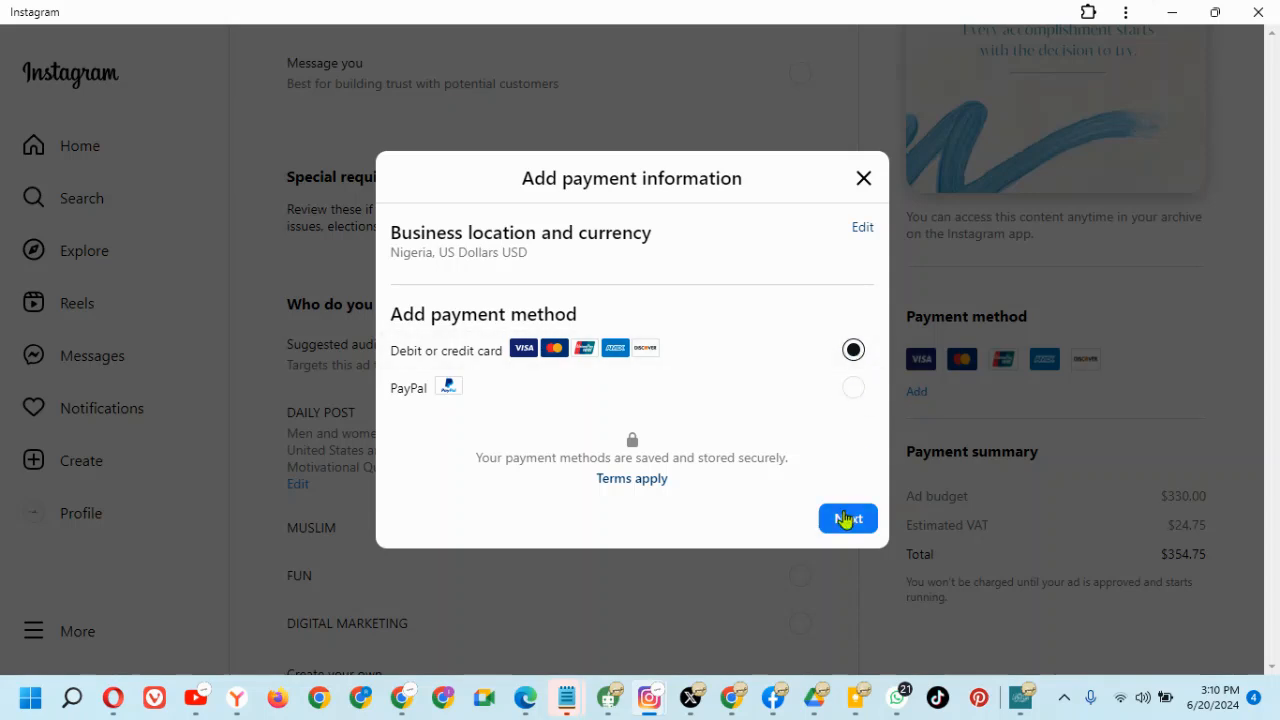
{"action": "left_click", "coordinate": [849, 520]}
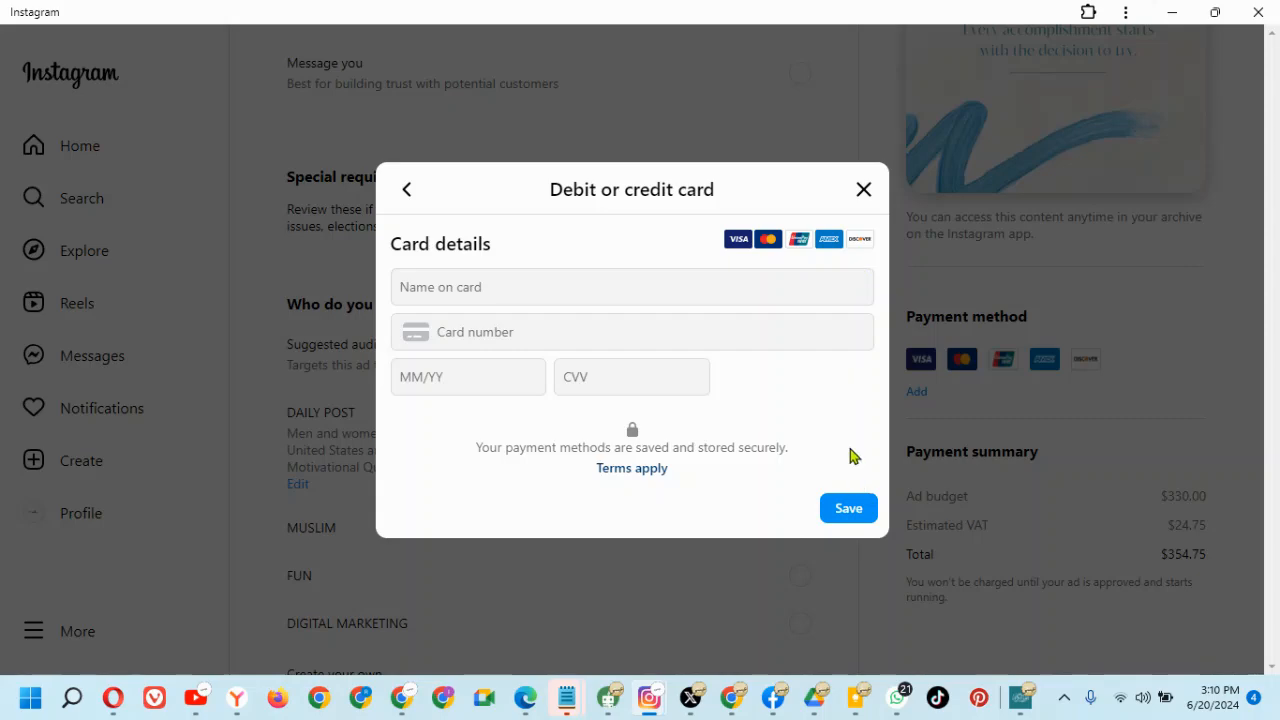
{"action": "left_click", "coordinate": [864, 192]}
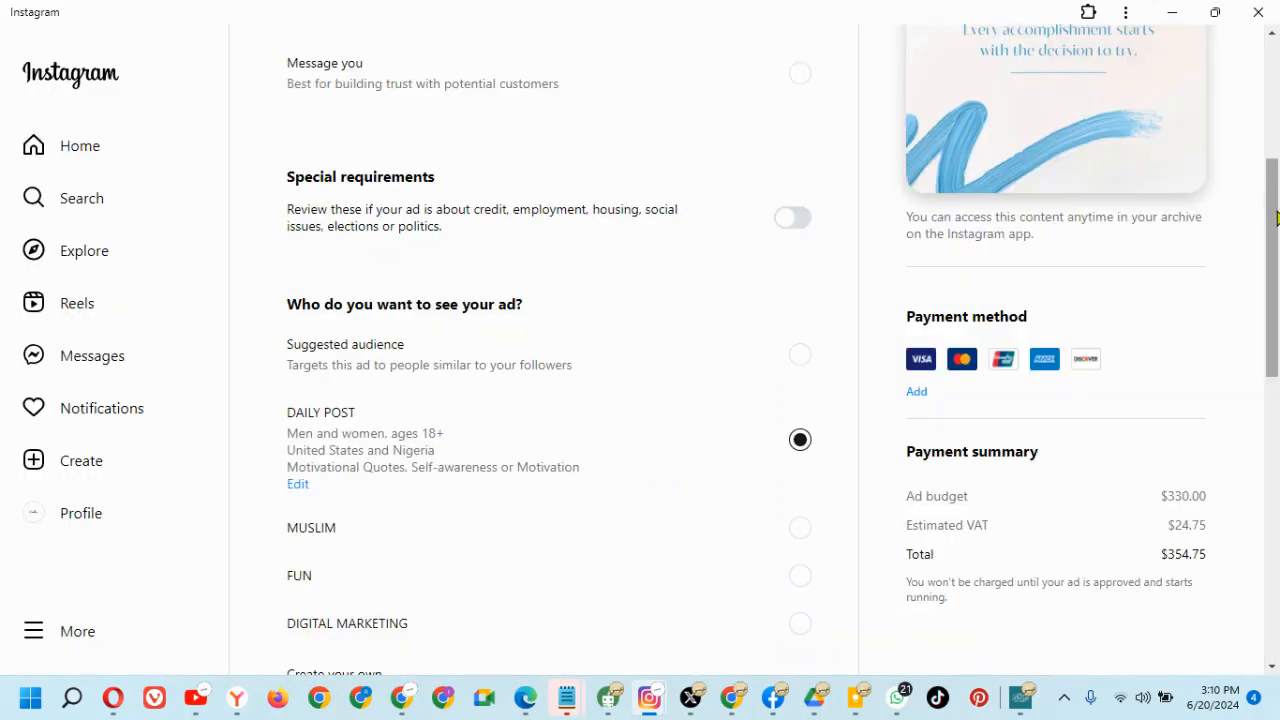
{"action": "right_click", "coordinate": [1273, 235]}
{"action": "left_click_drag", "start_coordinate": [1272, 217], "coordinate": [1273, 482]}
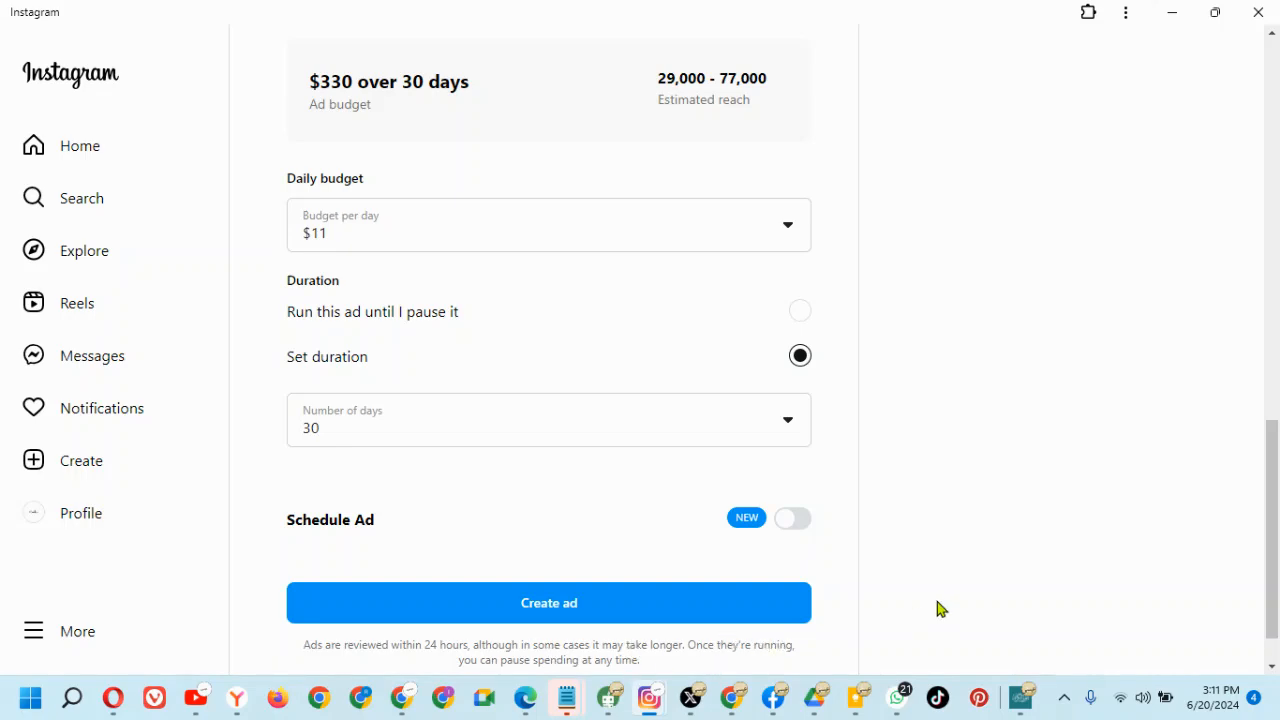
{"action": "left_click_drag", "start_coordinate": [1276, 476], "coordinate": [1276, 95]}
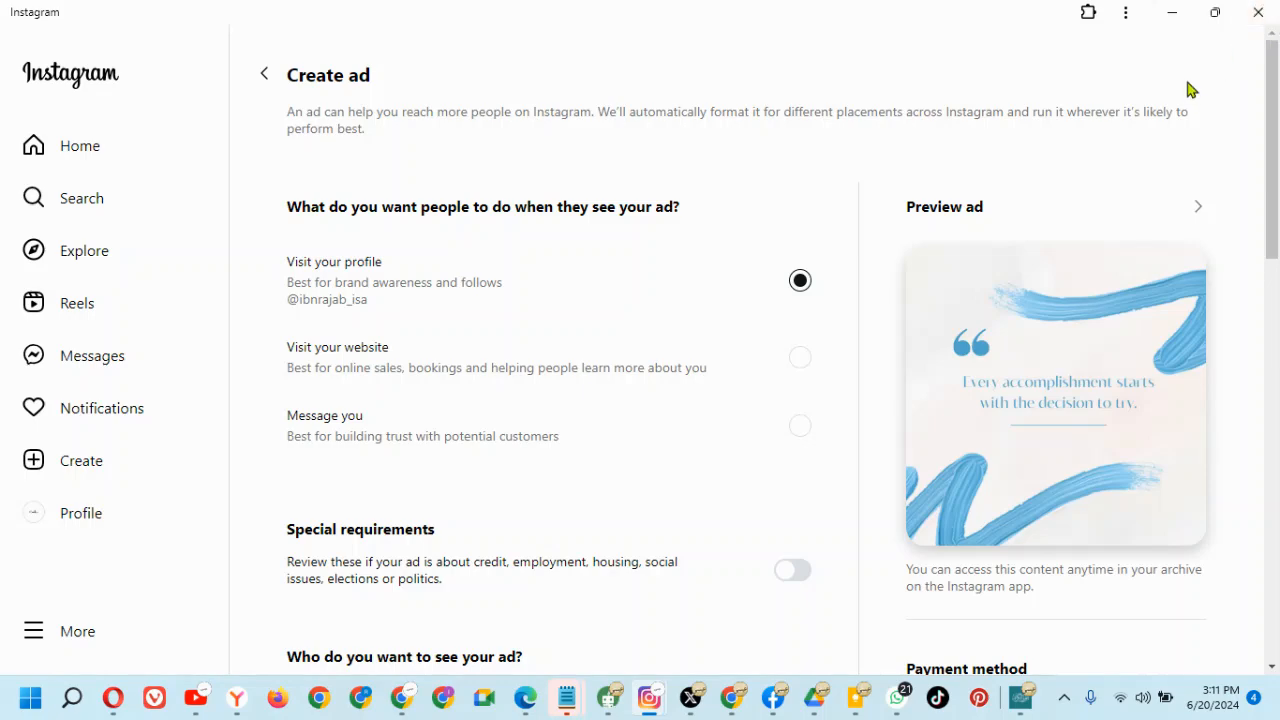
- Minimize the ad creation window and switch to the Chrome window with the shopkonga Instagram profile
{"action": "left_click", "coordinate": [1172, 12]}
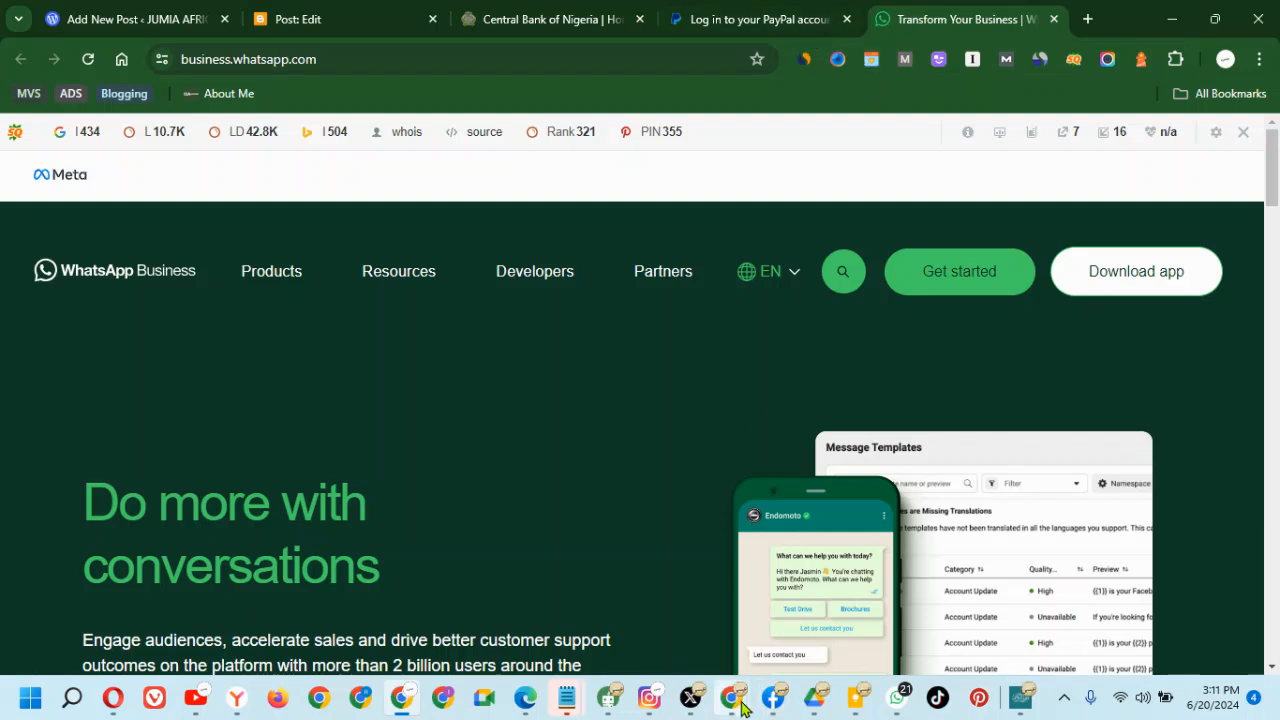
{"action": "mouse_move", "coordinate": [742, 706]}
{"action": "left_click", "coordinate": [624, 588]}
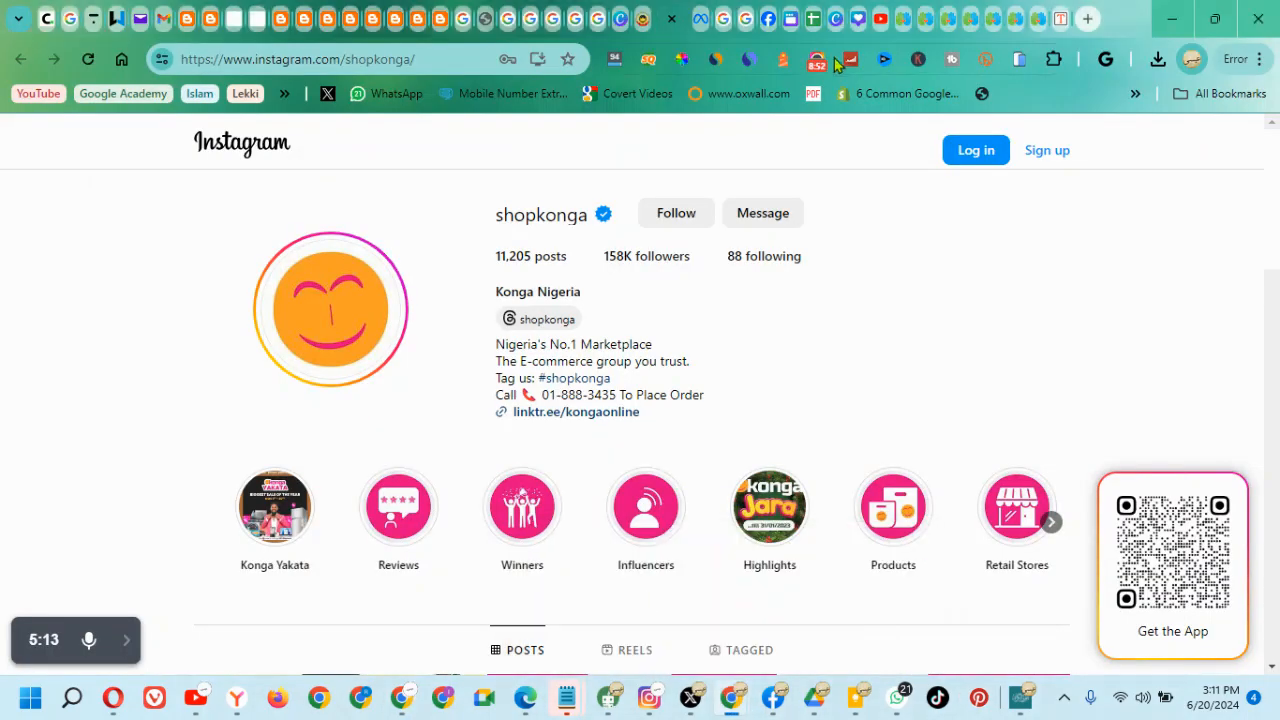